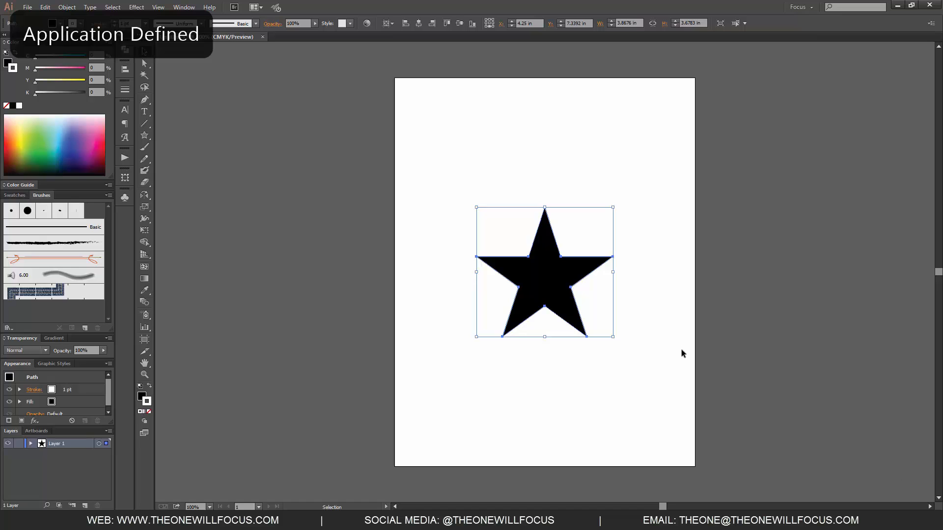
{"action": "left_click", "coordinate": [708, 356]}
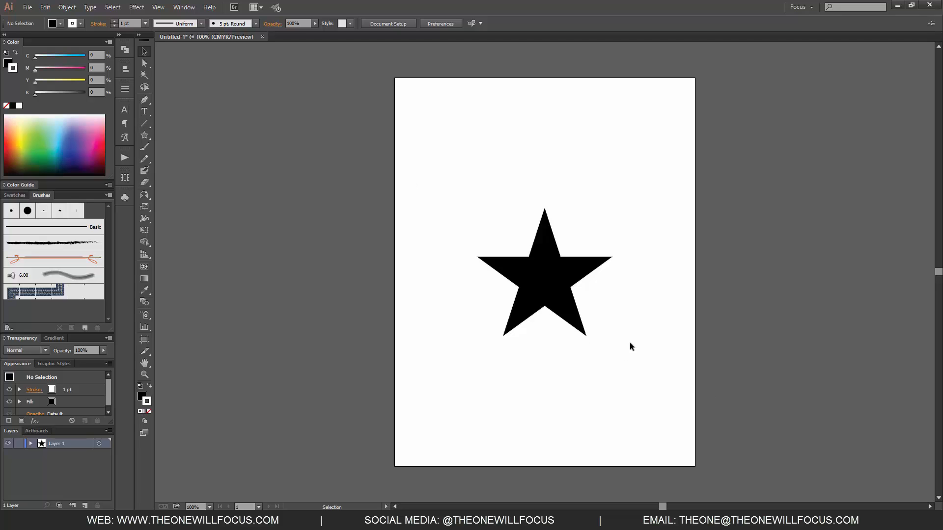
{"action": "left_click", "coordinate": [562, 291]}
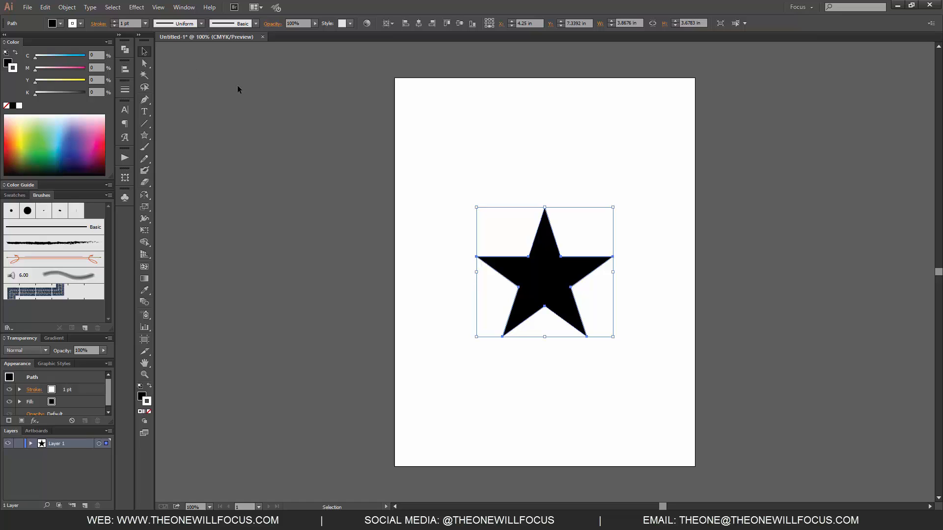
{"action": "left_click", "coordinate": [137, 7]}
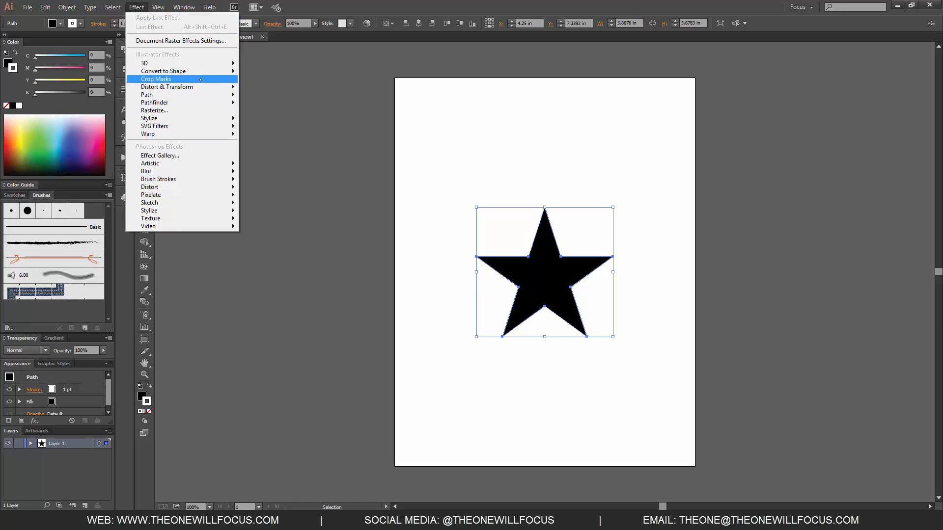
{"action": "mouse_move", "coordinate": [202, 86]}
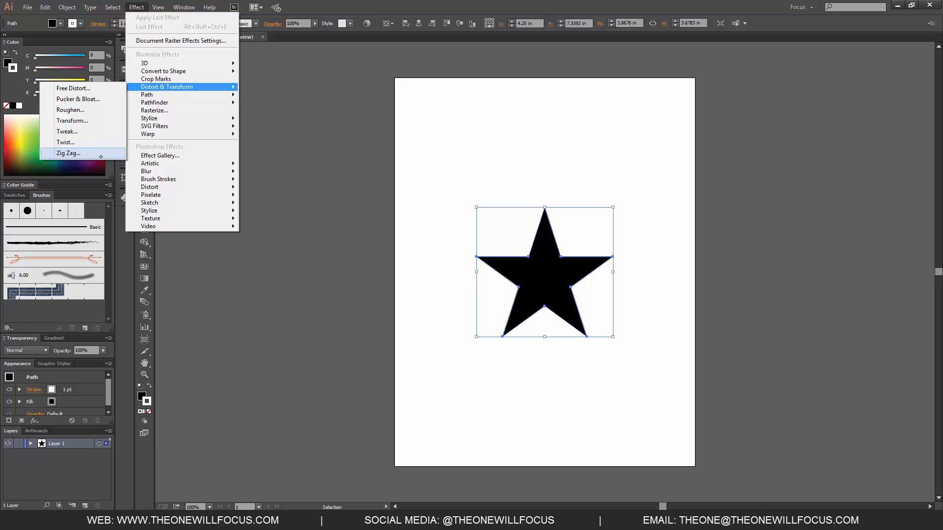
{"action": "left_click", "coordinate": [285, 238]}
{"action": "left_click", "coordinate": [284, 239]}
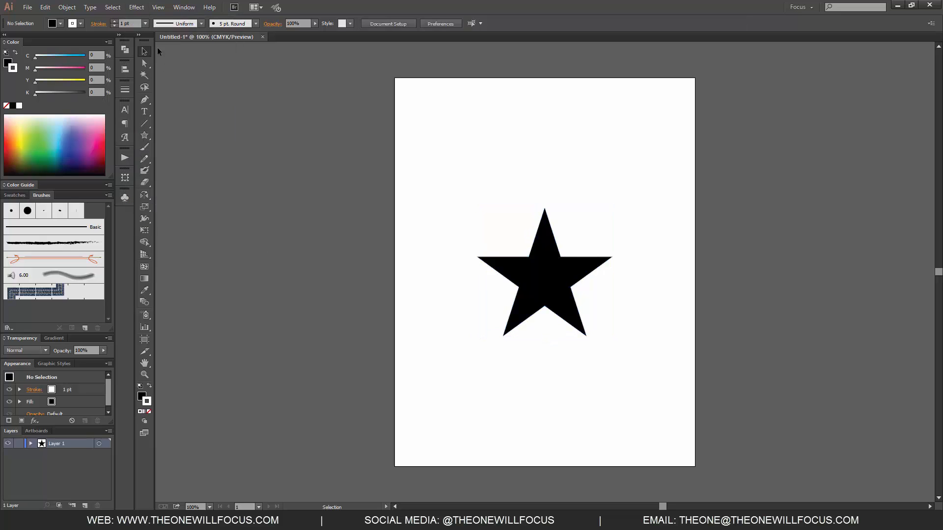
{"action": "left_click", "coordinate": [145, 219]}
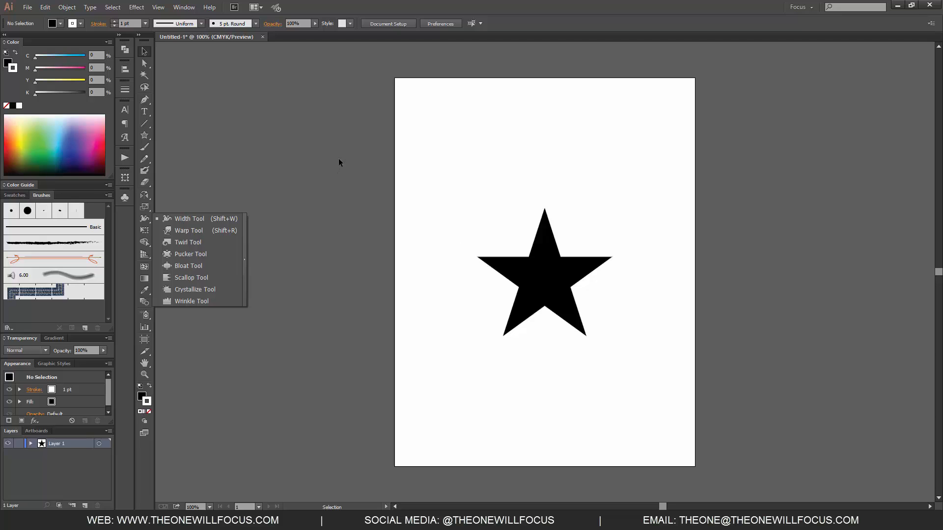
{"action": "left_click", "coordinate": [301, 173]}
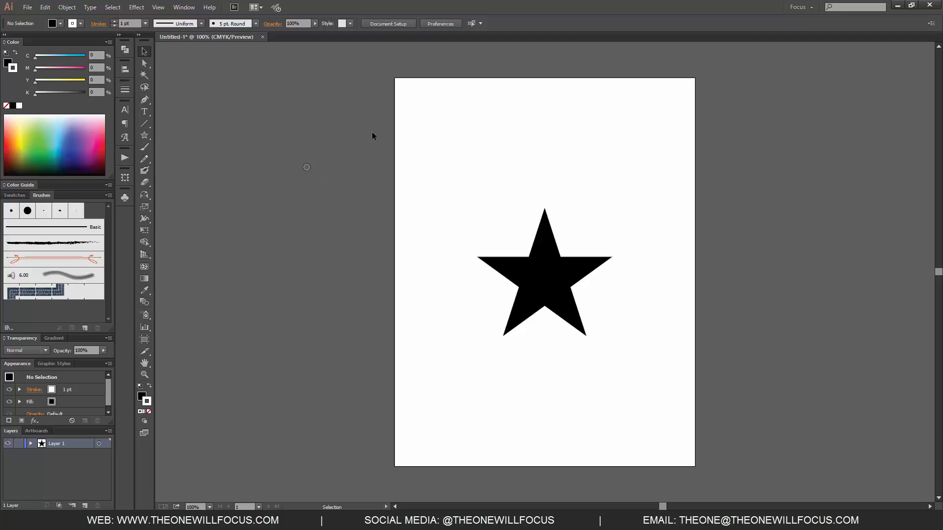
Try a Free Distort effect on the star, pulling both upper corners and the lower-right corner of its frame inward
{"action": "left_click_drag", "start_coordinate": [429, 191], "coordinate": [654, 401]}
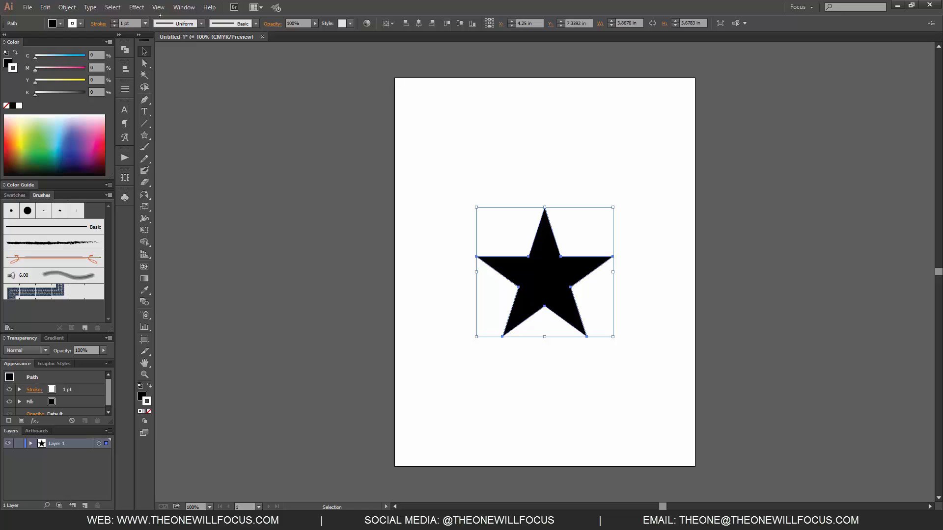
{"action": "left_click", "coordinate": [136, 7]}
{"action": "mouse_move", "coordinate": [223, 90]}
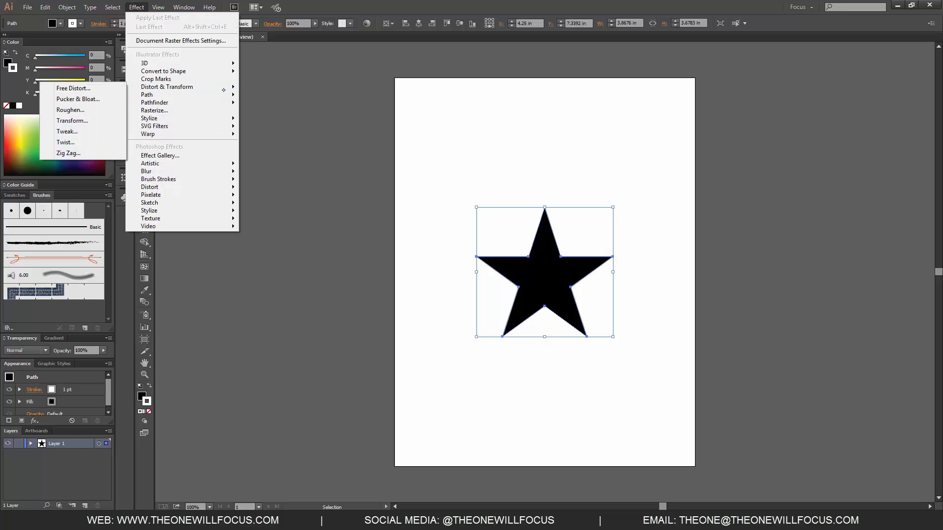
{"action": "left_click", "coordinate": [103, 87]}
{"action": "left_click_drag", "start_coordinate": [530, 184], "coordinate": [349, 160]}
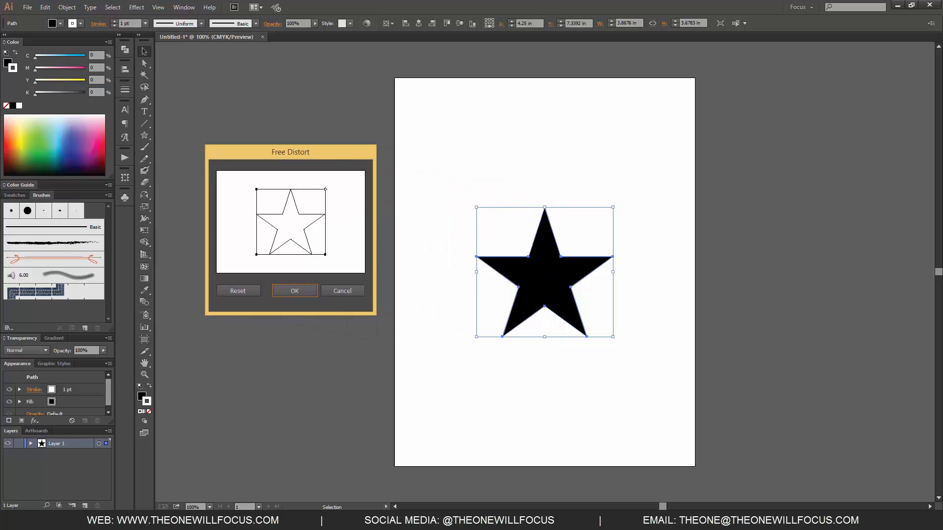
{"action": "left_click_drag", "start_coordinate": [325, 189], "coordinate": [305, 207]}
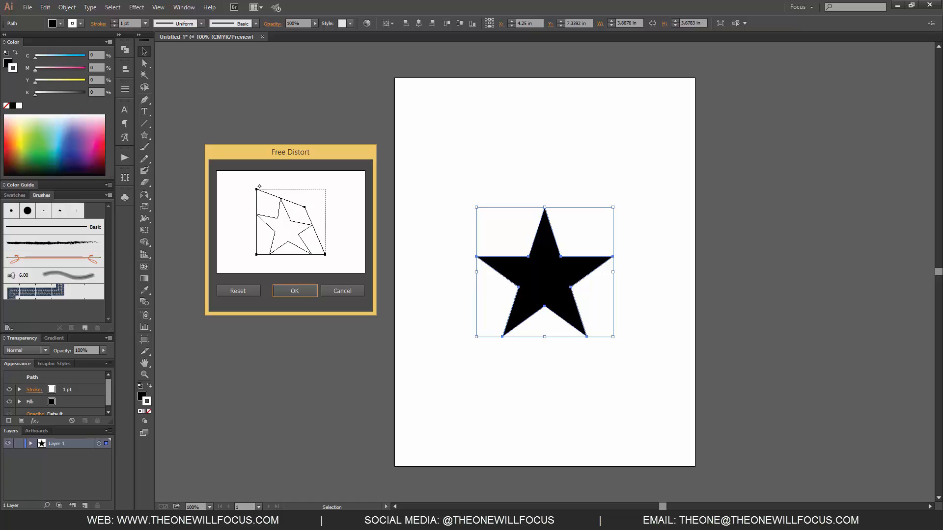
{"action": "left_click_drag", "start_coordinate": [259, 187], "coordinate": [268, 203]}
{"action": "left_click_drag", "start_coordinate": [325, 255], "coordinate": [312, 245]}
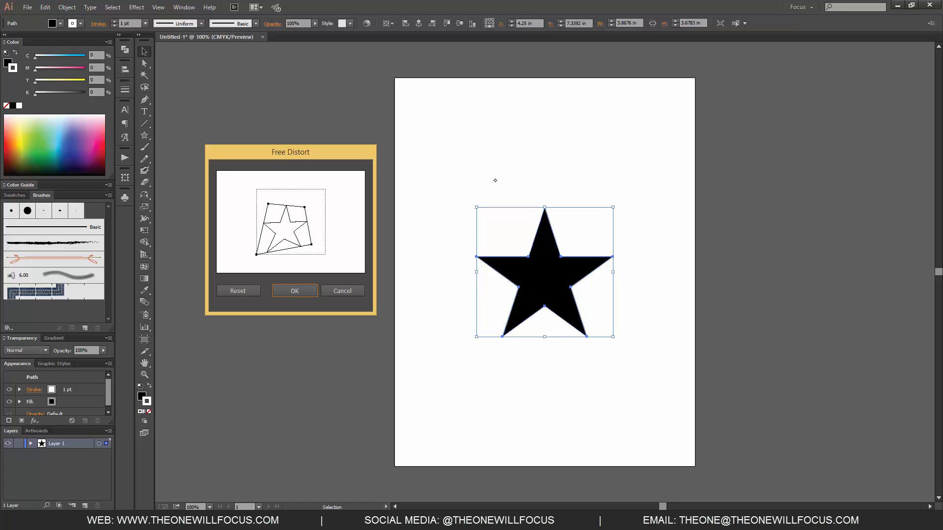
{"action": "left_click", "coordinate": [293, 291]}
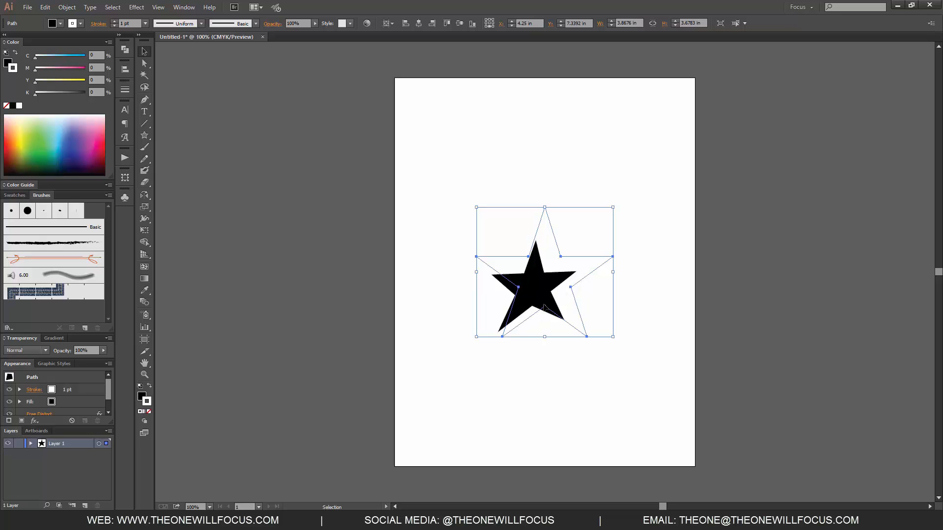
{"action": "key", "text": "ctrl+z"}
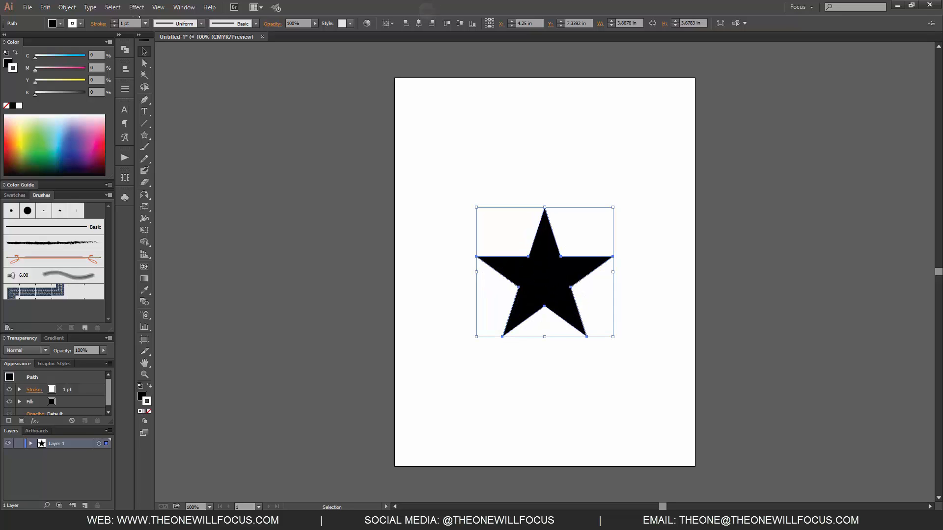
Try the Pucker & Bloat effect on the star with preview on, bloating it to 48% and puckering it to -75%
{"action": "left_click", "coordinate": [137, 7]}
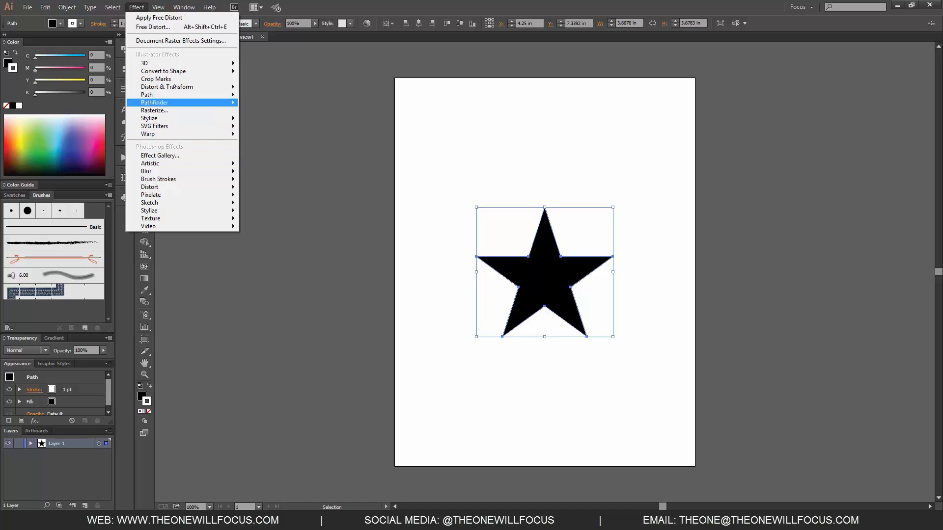
{"action": "mouse_move", "coordinate": [174, 87]}
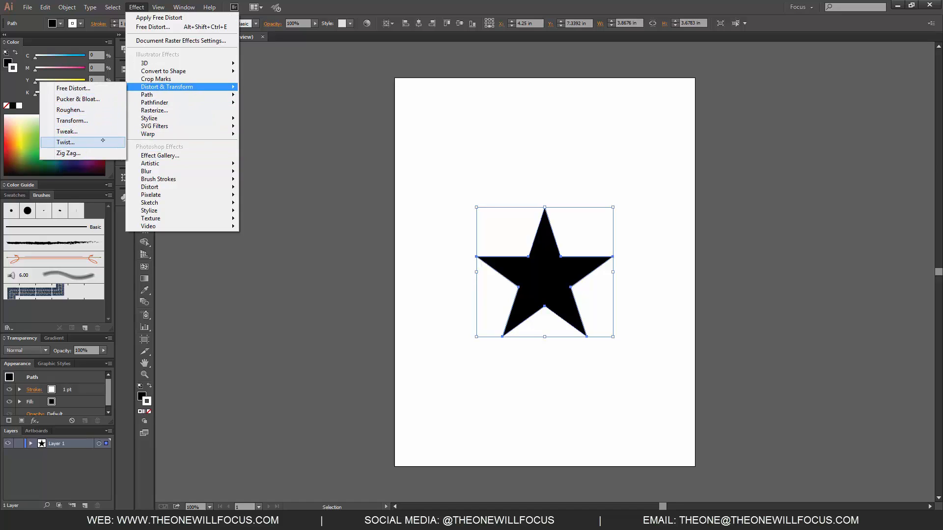
{"action": "left_click", "coordinate": [93, 100]}
{"action": "left_click_drag", "start_coordinate": [513, 221], "coordinate": [338, 161]}
{"action": "left_click", "coordinate": [223, 212]}
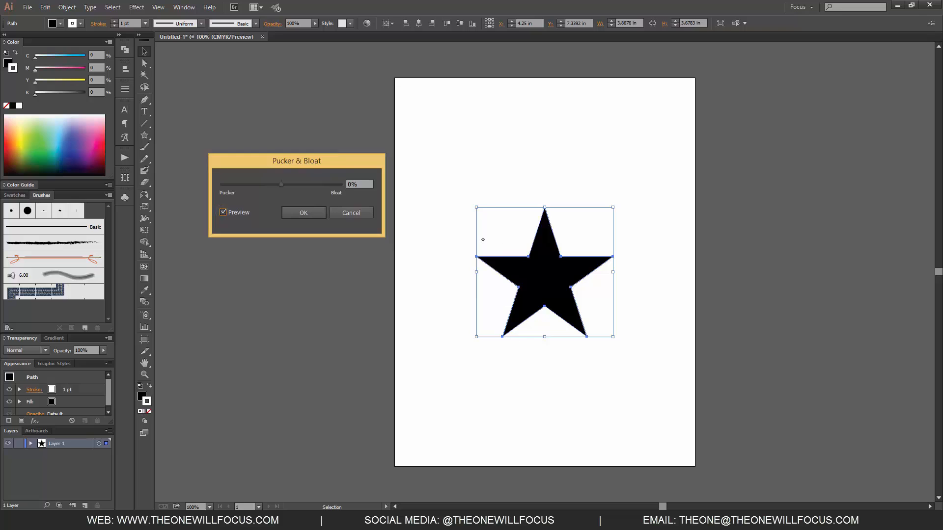
{"action": "left_click", "coordinate": [295, 186]}
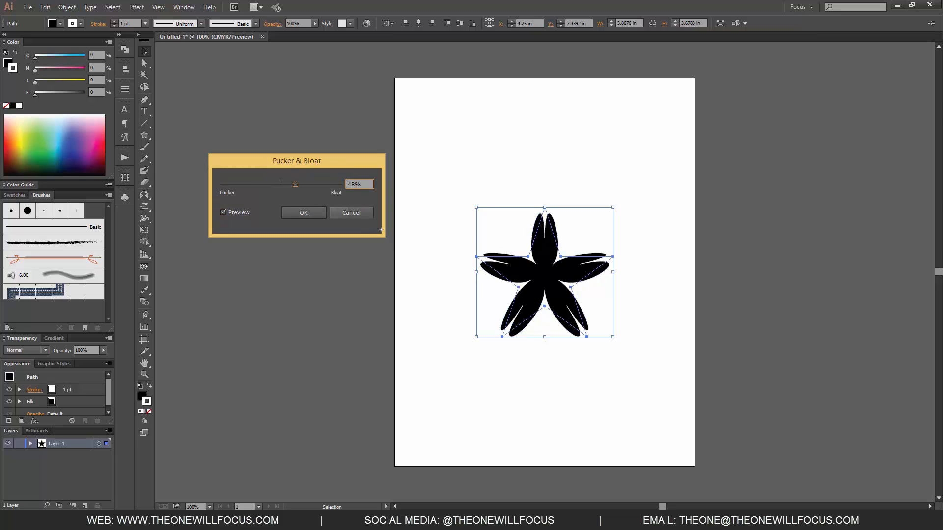
{"action": "left_click", "coordinate": [311, 184]}
{"action": "left_click_drag", "start_coordinate": [311, 186], "coordinate": [259, 185]}
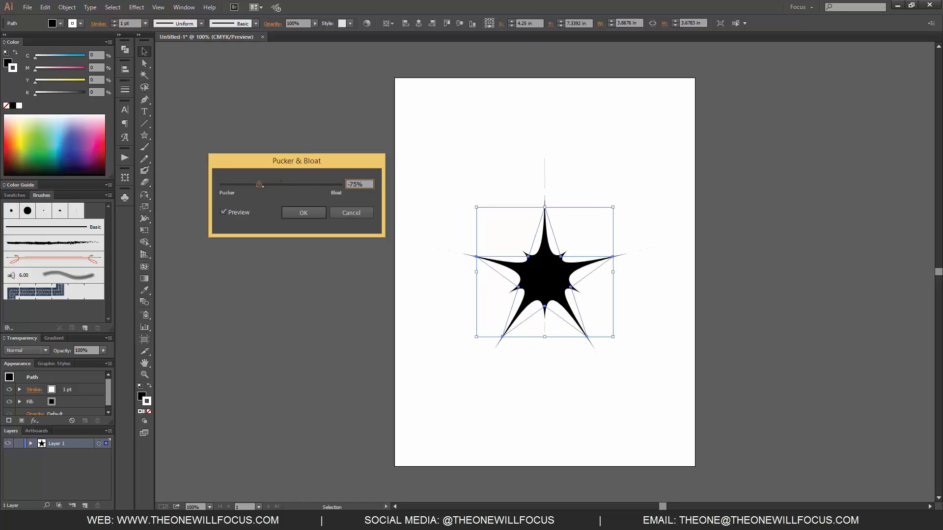
{"action": "left_click", "coordinate": [352, 213]}
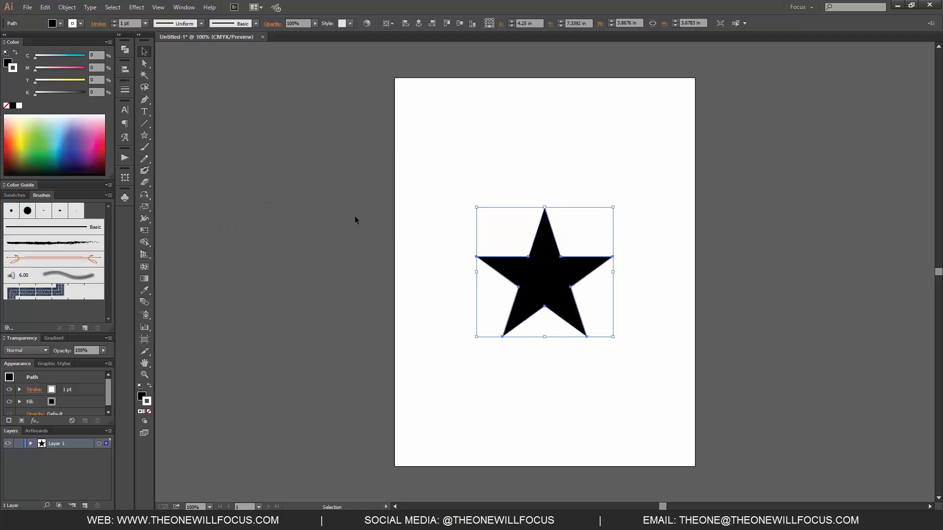
Preview a Roughen effect on the star with relative size 14% and detail 27 per inch
{"action": "left_click", "coordinate": [136, 7]}
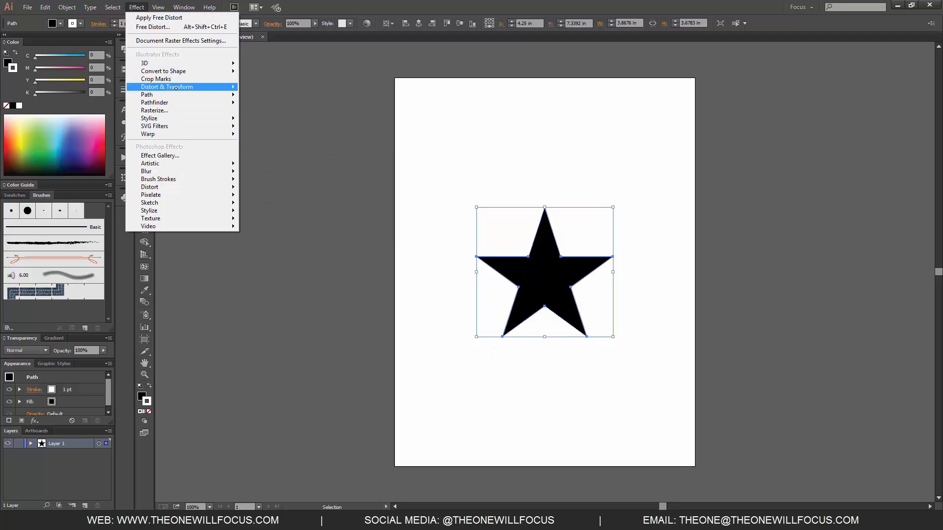
{"action": "mouse_move", "coordinate": [235, 87]}
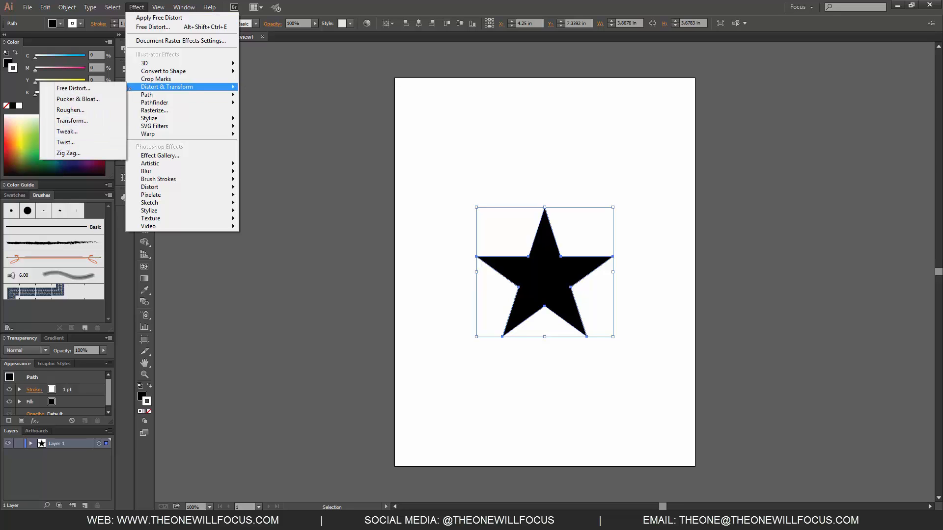
{"action": "left_click", "coordinate": [98, 110]}
{"action": "left_click_drag", "start_coordinate": [605, 93], "coordinate": [287, 72]}
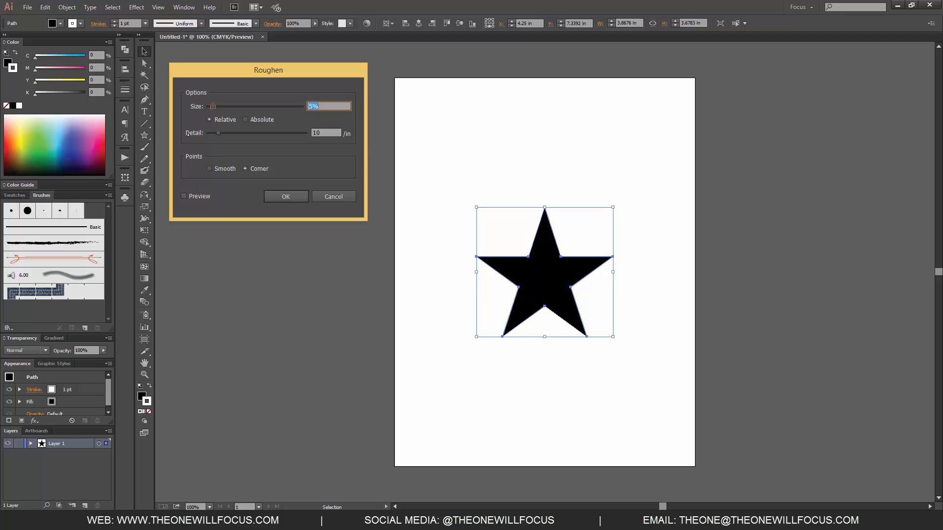
{"action": "left_click", "coordinate": [184, 196]}
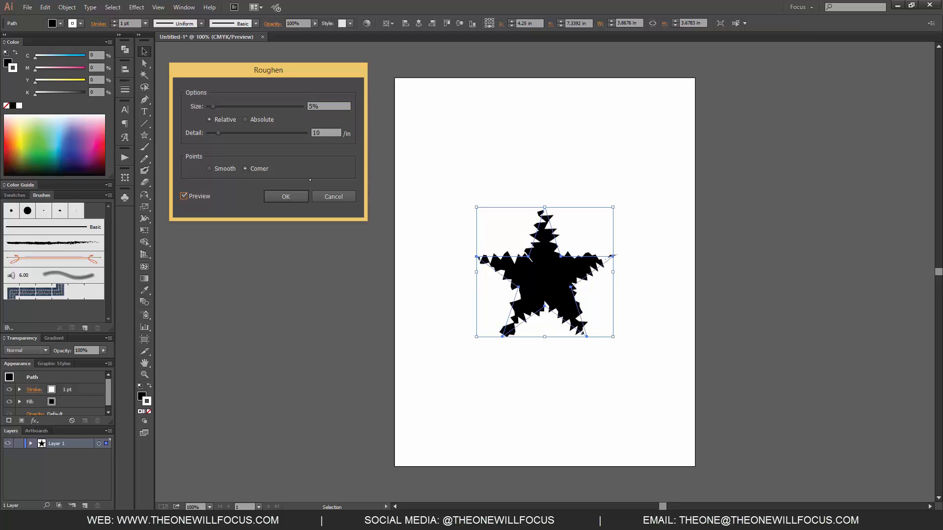
{"action": "left_click_drag", "start_coordinate": [297, 73], "coordinate": [791, 116]}
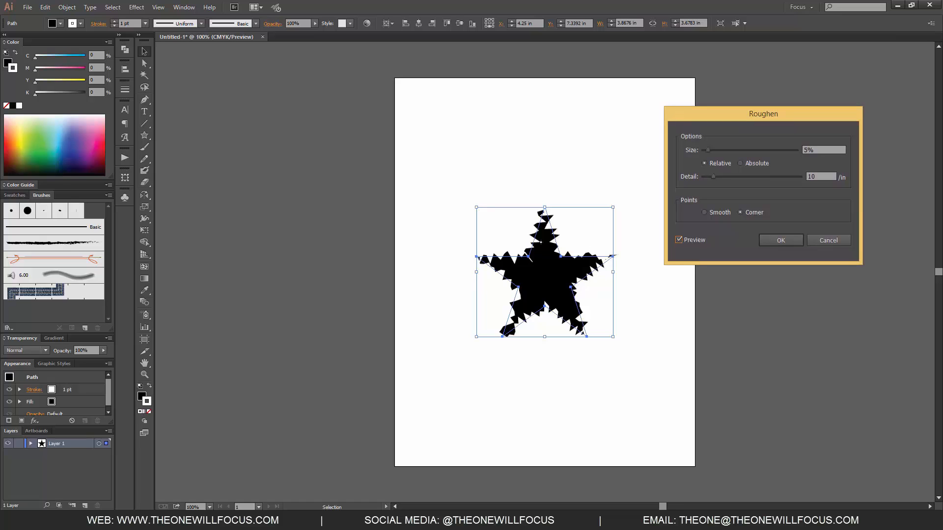
{"action": "left_click_drag", "start_coordinate": [711, 149], "coordinate": [730, 176]}
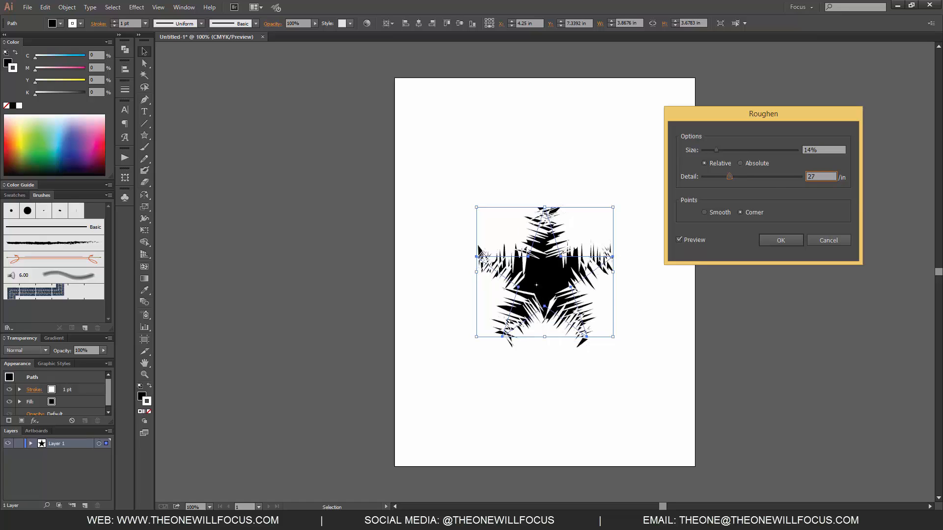
Compare Smooth and Corner points and Absolute and Relative sizing for the star's Roughen effect, discarding the effect
{"action": "left_click", "coordinate": [704, 213]}
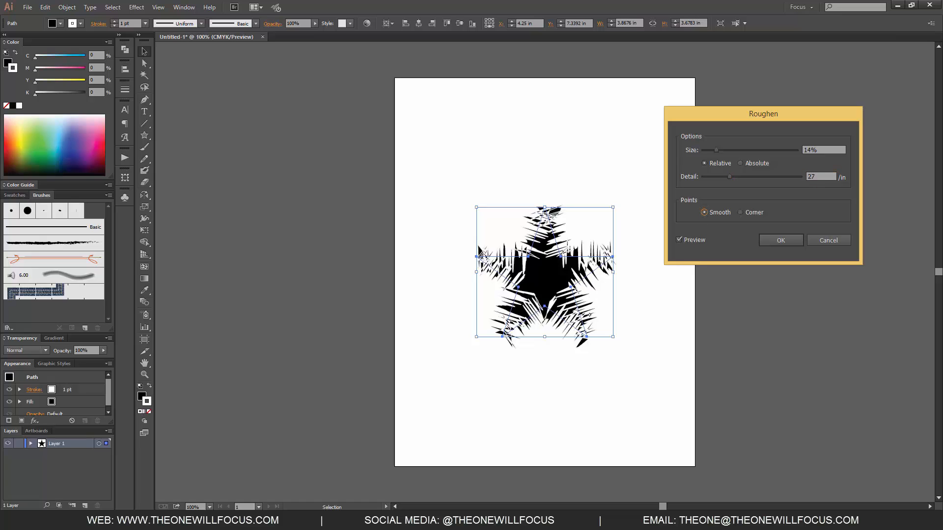
{"action": "left_click", "coordinate": [741, 212]}
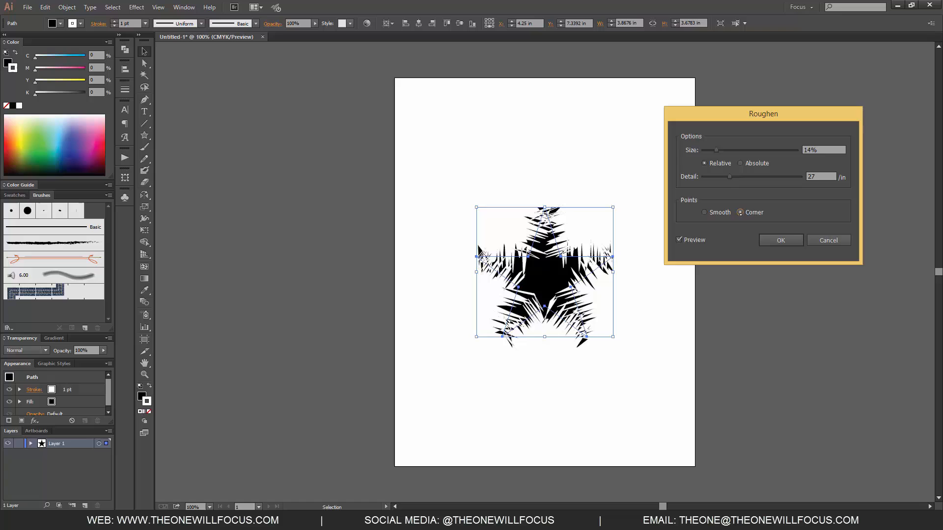
{"action": "left_click", "coordinate": [706, 213]}
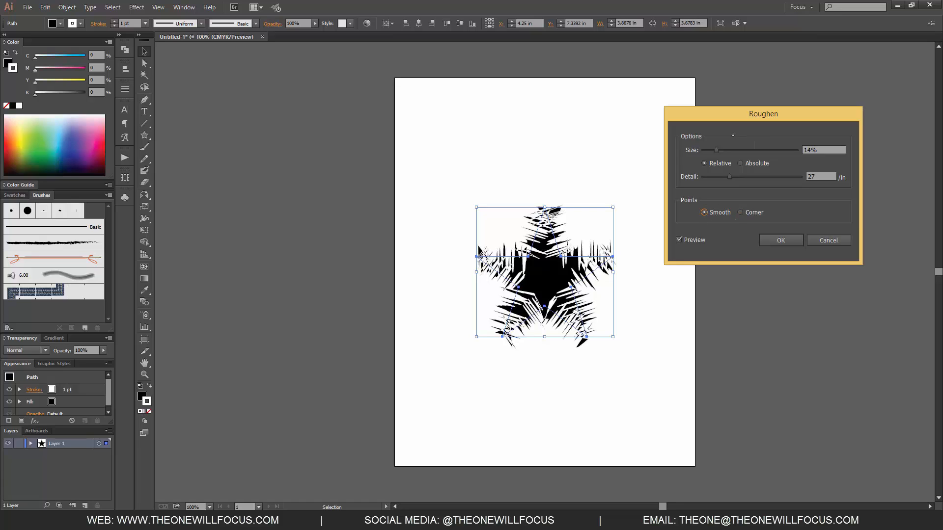
{"action": "left_click", "coordinate": [741, 163]}
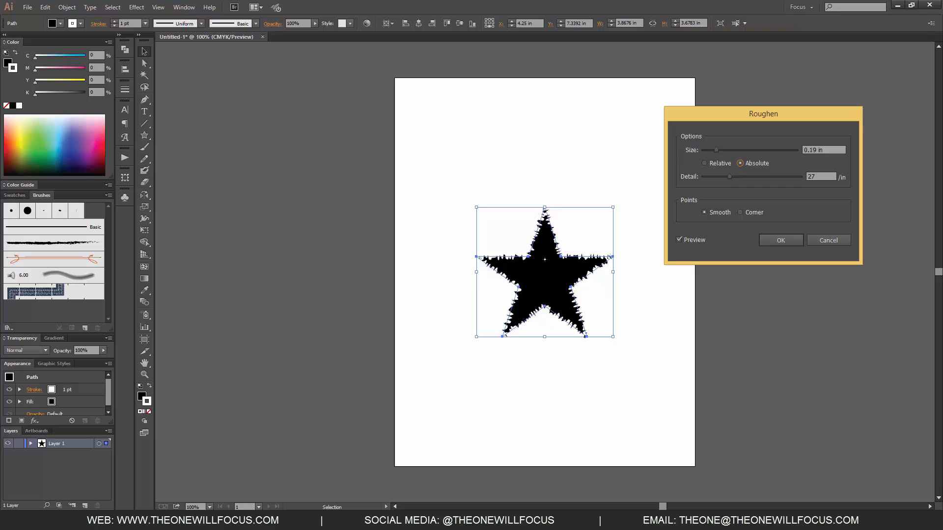
{"action": "left_click", "coordinate": [705, 163]}
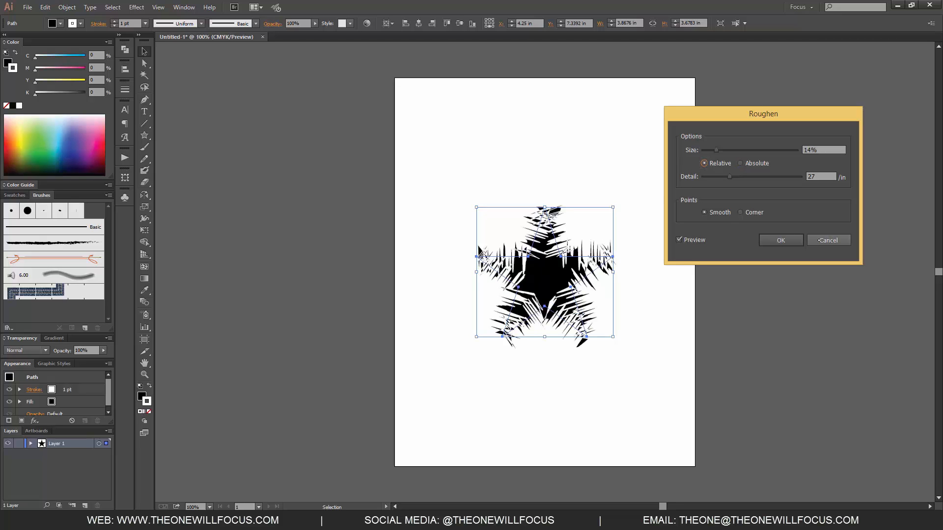
{"action": "left_click", "coordinate": [828, 240]}
Preview a Transform effect on the star, scaled horizontally to 123% and moved 0.3194 in vertically
{"action": "left_click", "coordinate": [140, 8]}
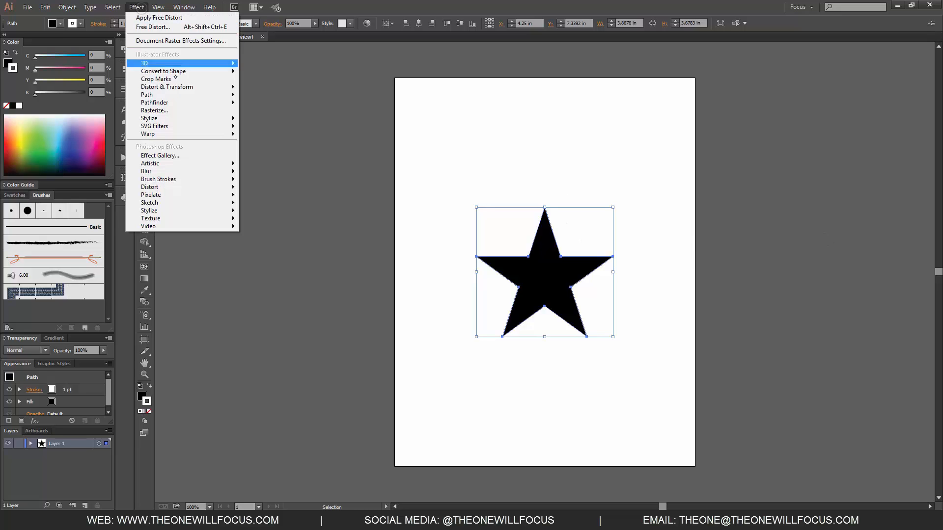
{"action": "mouse_move", "coordinate": [167, 86]}
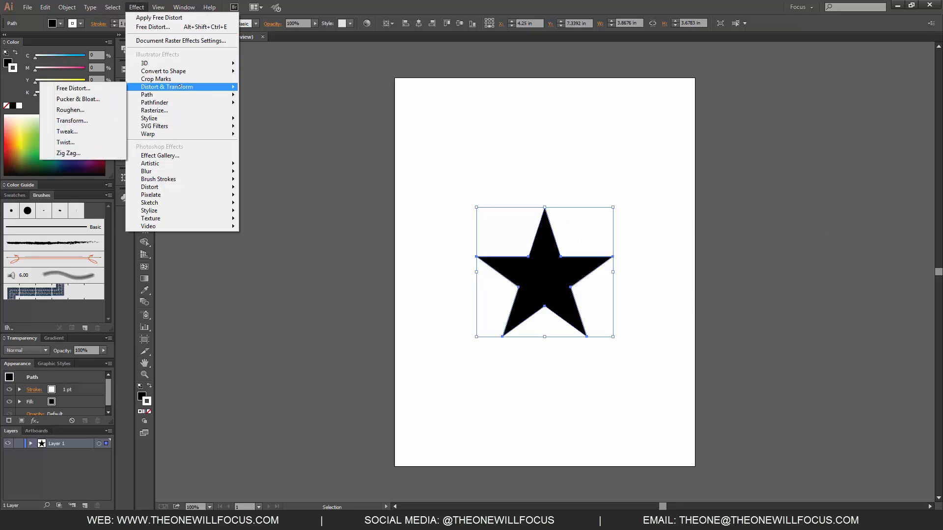
{"action": "left_click", "coordinate": [72, 121]}
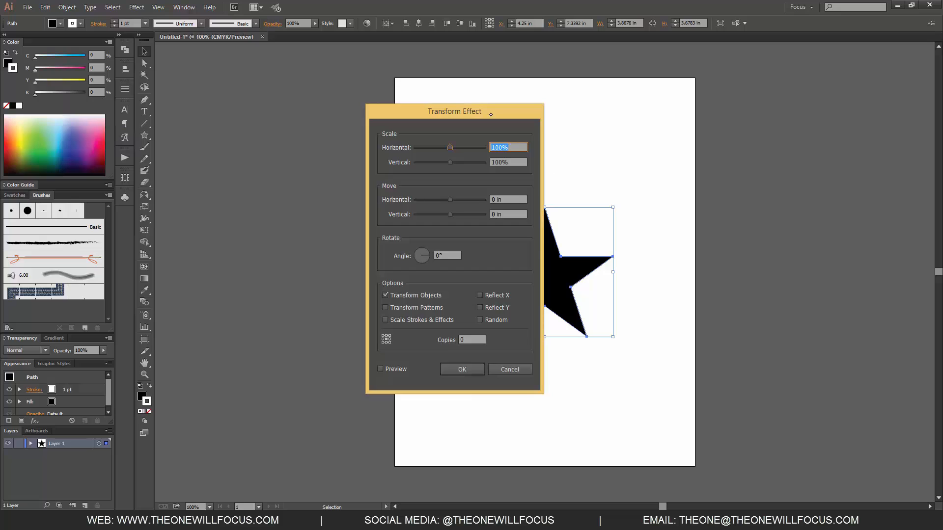
{"action": "left_click_drag", "start_coordinate": [491, 114], "coordinate": [326, 76]}
{"action": "left_click", "coordinate": [215, 330]}
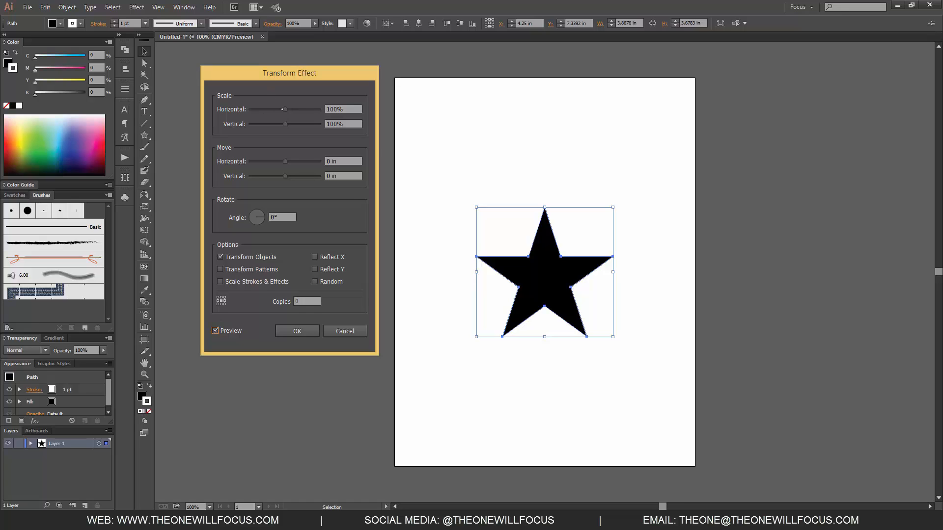
{"action": "left_click_drag", "start_coordinate": [285, 109], "coordinate": [296, 109]}
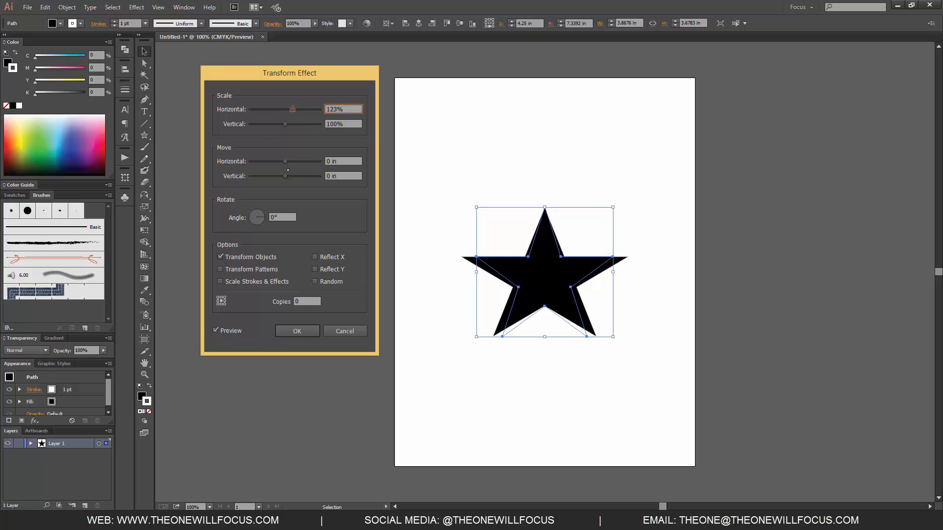
{"action": "left_click_drag", "start_coordinate": [286, 176], "coordinate": [303, 177]}
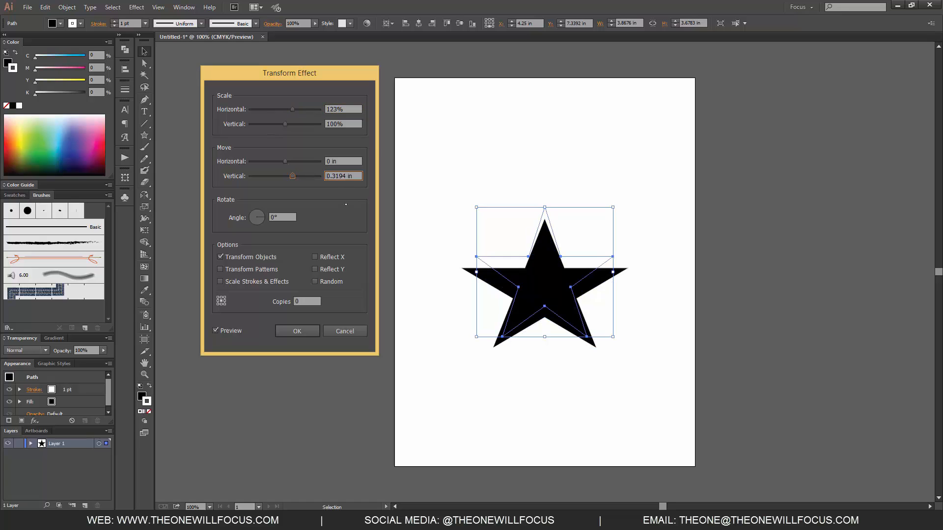
Try rotating the star's Transform effect to 317° and reflecting it in X and Y, discarding the effect
{"action": "left_click", "coordinate": [268, 221]}
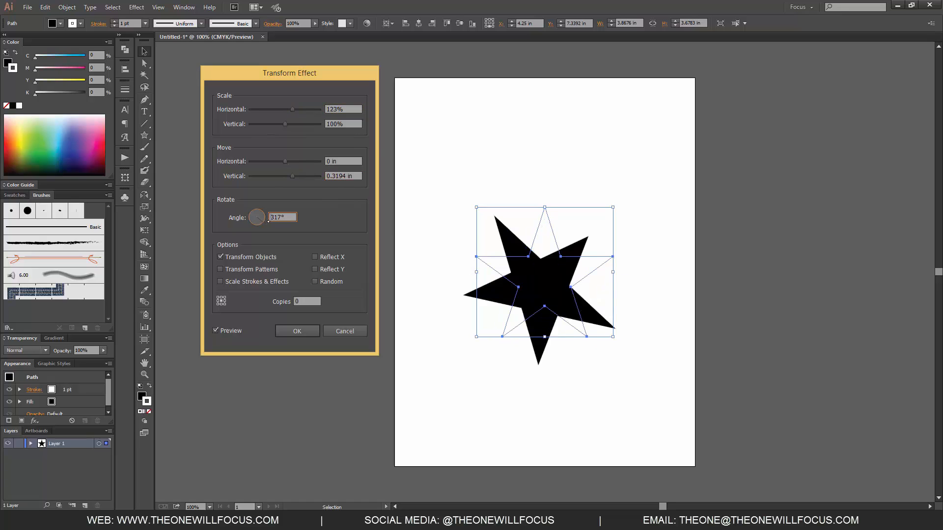
{"action": "left_click", "coordinate": [314, 257]}
{"action": "left_click", "coordinate": [316, 269]}
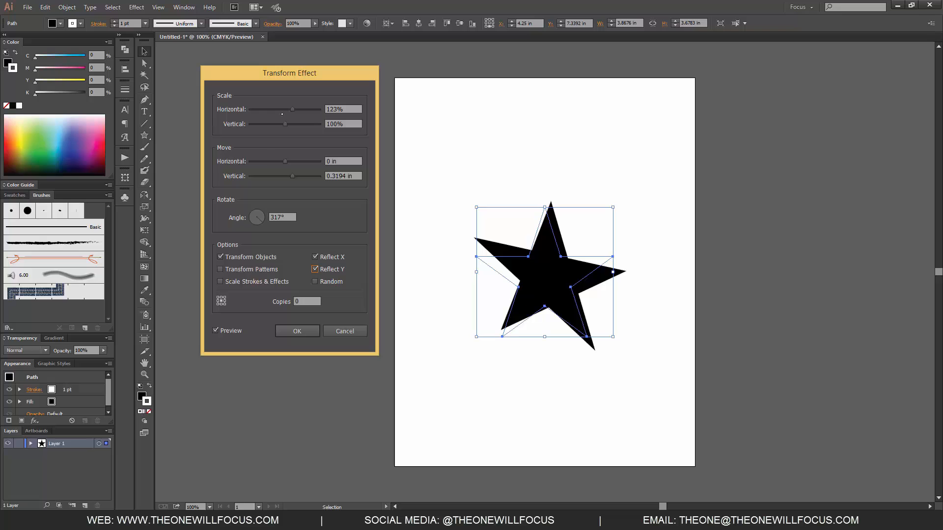
{"action": "left_click", "coordinate": [344, 331]}
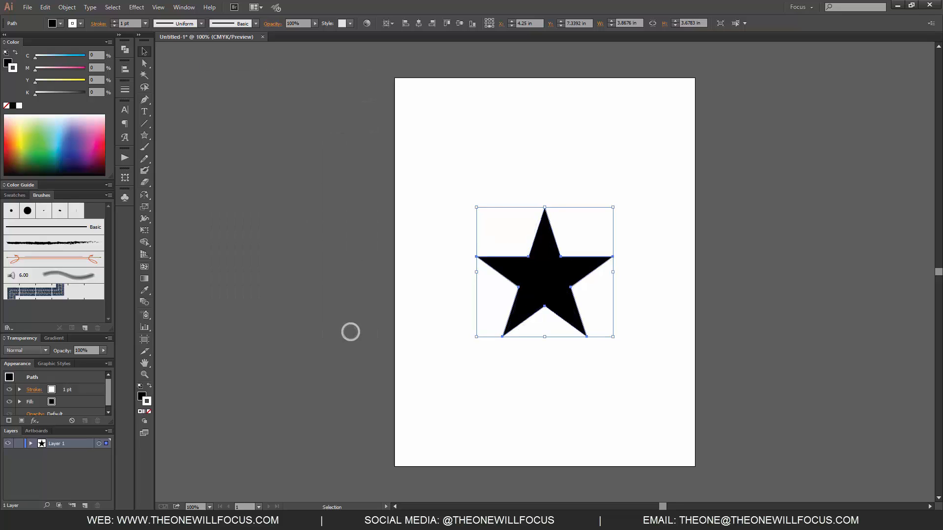
Preview a Tweak effect on the star with relative amounts of 31% horizontal and 45% vertical
{"action": "left_click", "coordinate": [136, 7]}
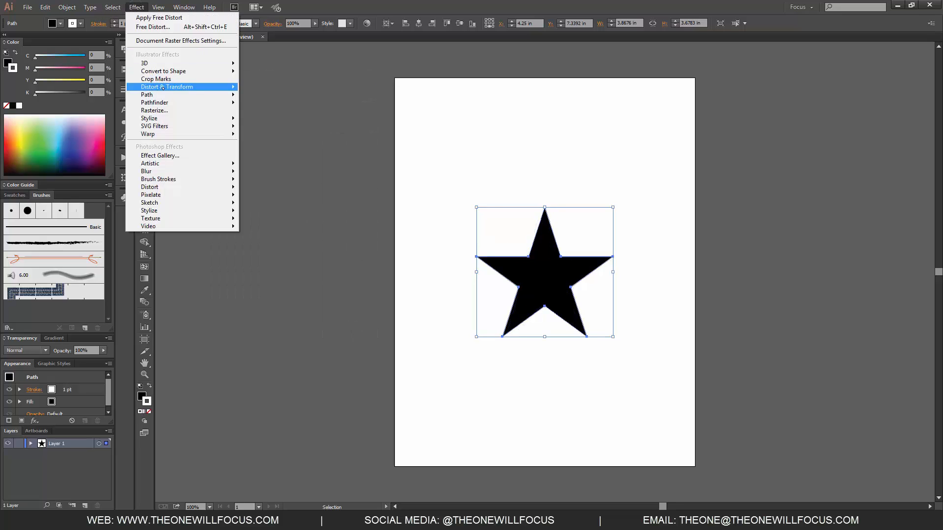
{"action": "mouse_move", "coordinate": [163, 88]}
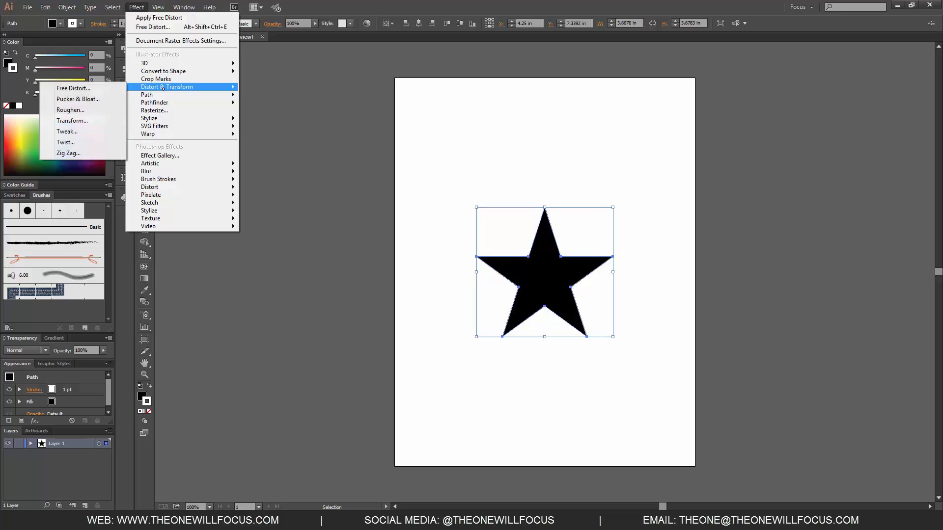
{"action": "left_click", "coordinate": [67, 132]}
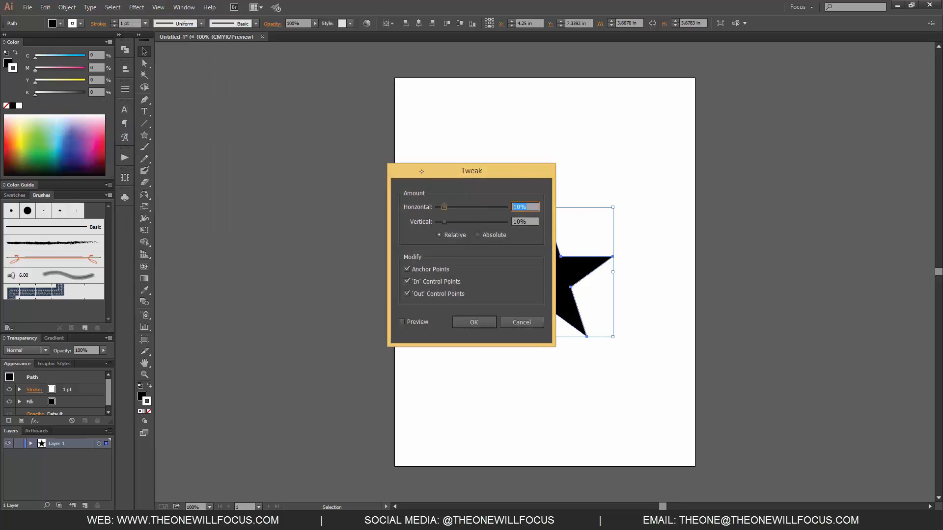
{"action": "left_click_drag", "start_coordinate": [421, 171], "coordinate": [265, 135]}
{"action": "left_click", "coordinate": [246, 287]}
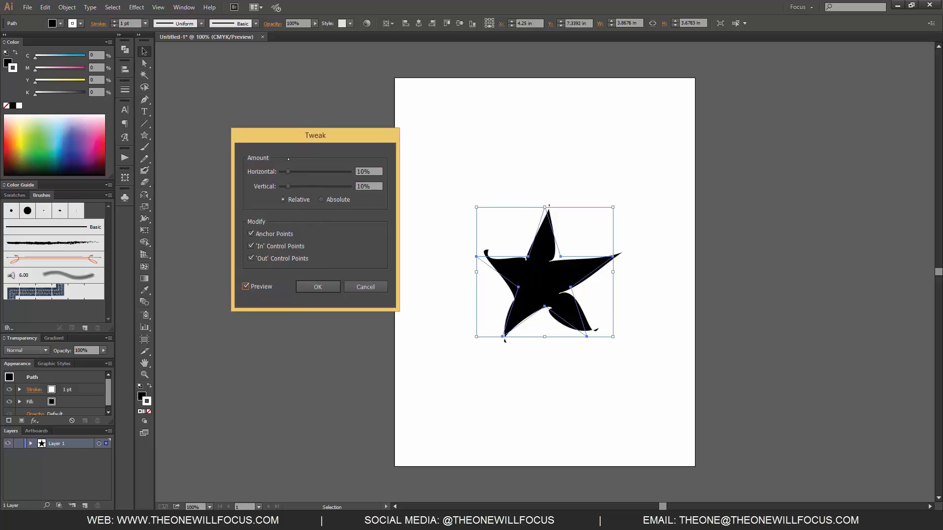
{"action": "left_click_drag", "start_coordinate": [288, 171], "coordinate": [319, 189]}
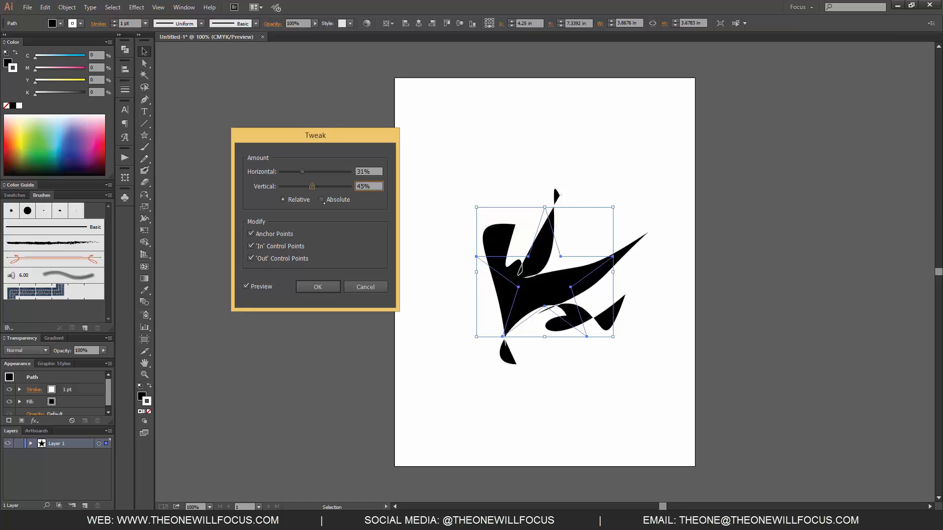
Switch the star's Tweak amounts to Absolute to compare the shape, then discard the effect
{"action": "left_click", "coordinate": [324, 201]}
{"action": "left_click", "coordinate": [319, 202]}
{"action": "left_click", "coordinate": [321, 199]}
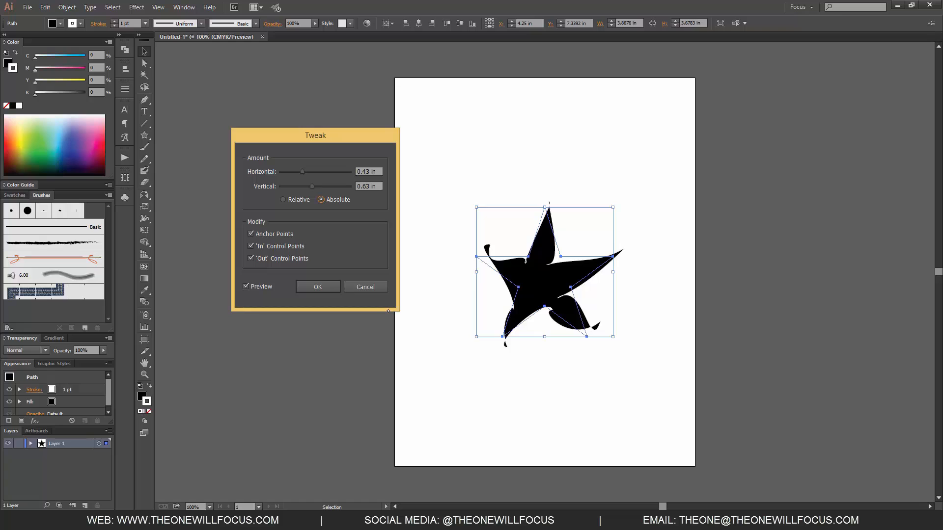
{"action": "left_click_drag", "start_coordinate": [358, 129], "coordinate": [370, 44]}
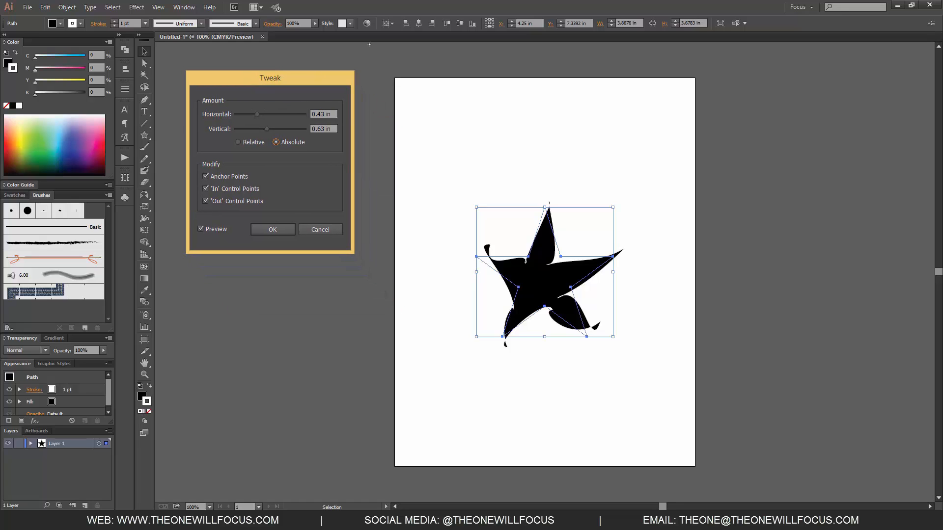
{"action": "left_click", "coordinate": [319, 229]}
Preview a Twist effect on the star, raising its angle in small increments past 15°
{"action": "left_click", "coordinate": [136, 7]}
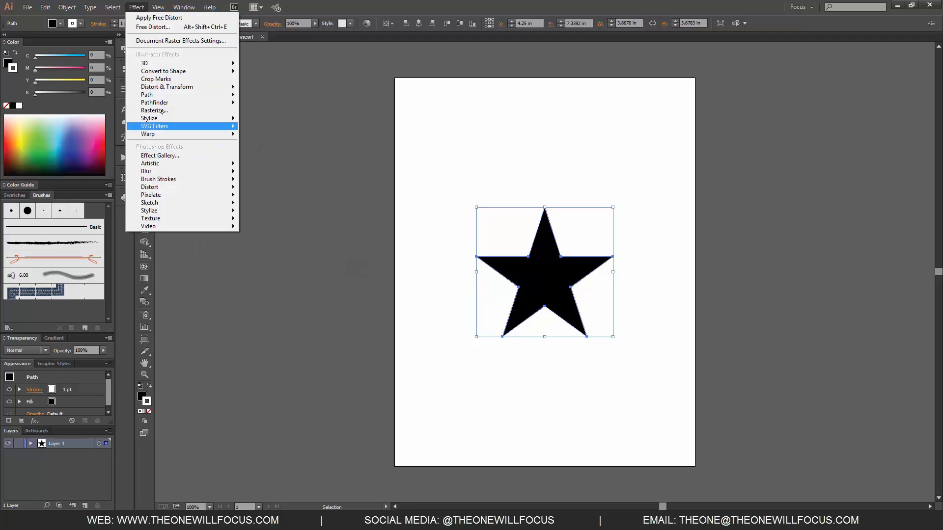
{"action": "mouse_move", "coordinate": [167, 87]}
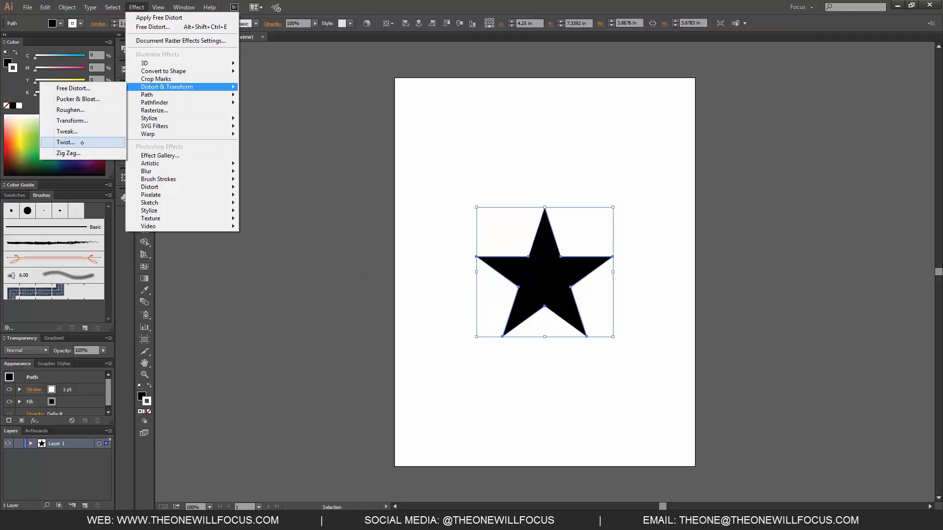
{"action": "left_click", "coordinate": [82, 143]}
{"action": "left_click_drag", "start_coordinate": [464, 224], "coordinate": [292, 192]}
{"action": "left_click", "coordinate": [235, 237]}
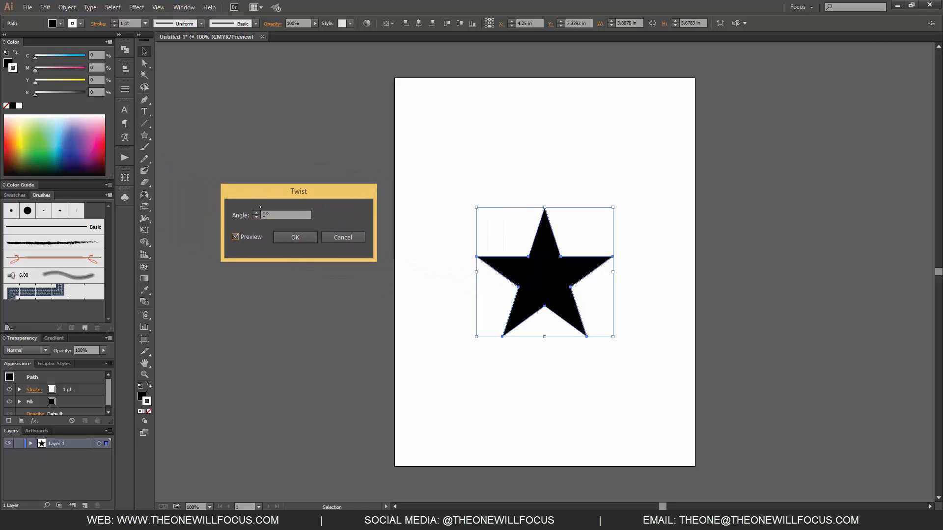
{"action": "left_click", "coordinate": [256, 212]}
{"action": "left_click", "coordinate": [256, 212]}
{"action": "left_click", "coordinate": [256, 213]}
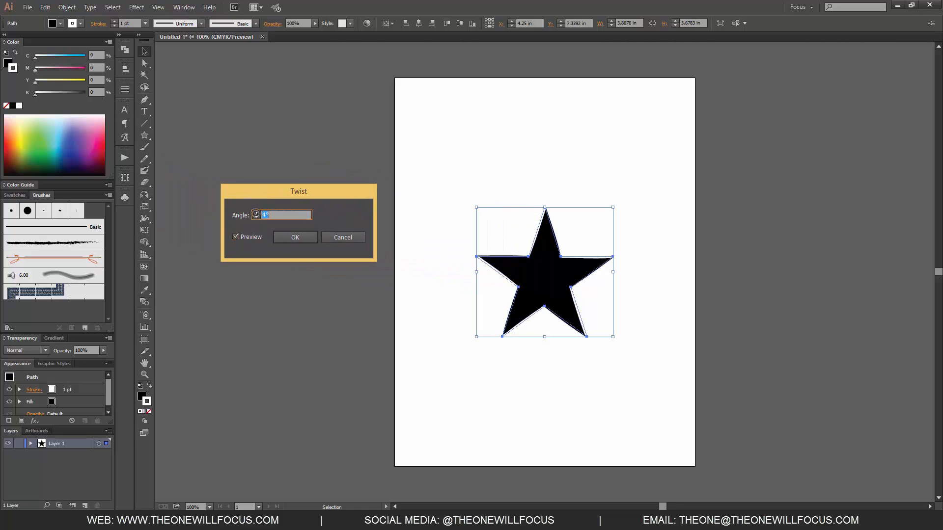
{"action": "left_click", "coordinate": [256, 213]}
{"action": "left_click", "coordinate": [256, 213]}
{"action": "left_click", "coordinate": [256, 213]}
{"action": "left_click", "coordinate": [256, 213]}
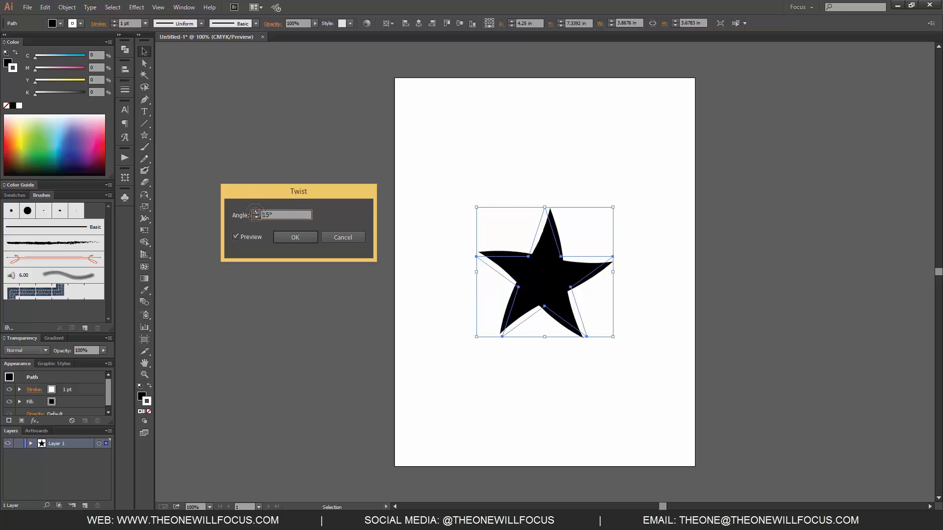
{"action": "left_click", "coordinate": [256, 213]}
{"action": "left_click", "coordinate": [256, 213]}
{"action": "key", "text": "Up"}
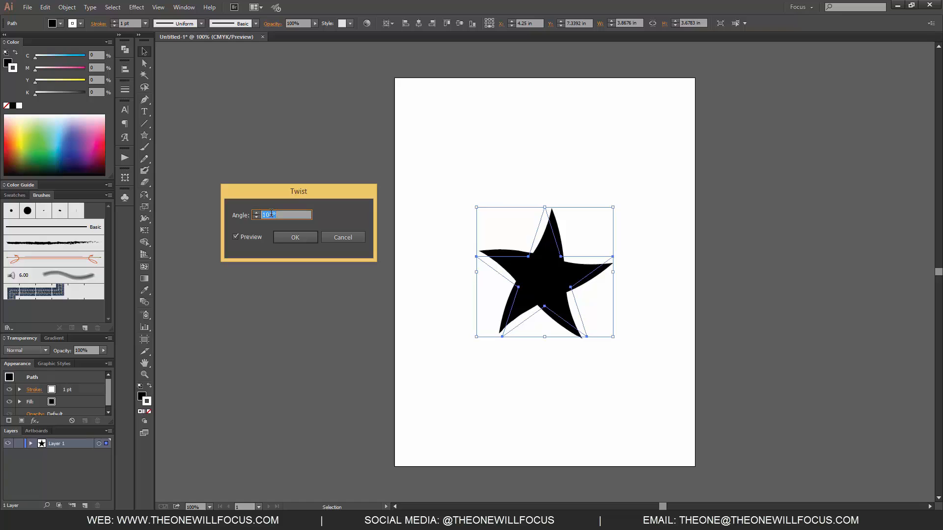
Try Twist angles of 100° and 450° on the star, apply the effect and undo it
{"action": "type", "text": "100"}
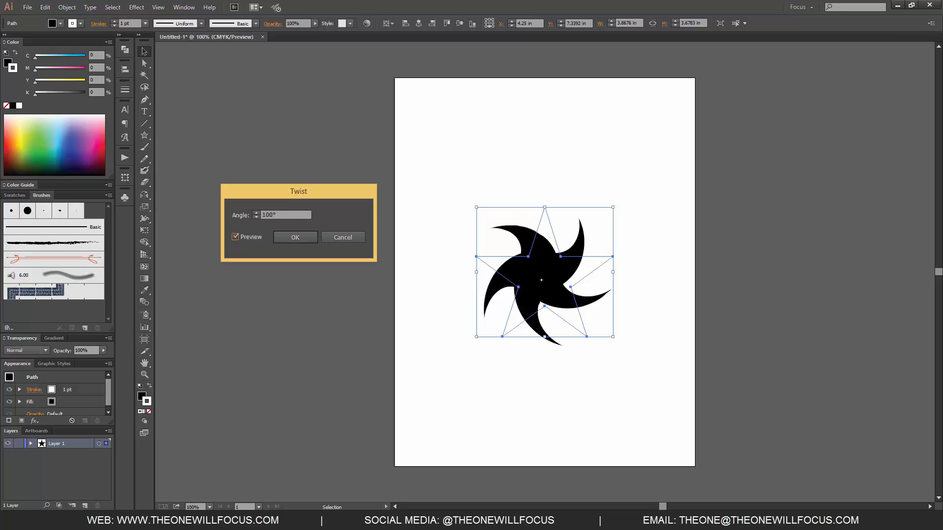
{"action": "left_click", "coordinate": [288, 215]}
{"action": "key", "text": "shift+Up"}
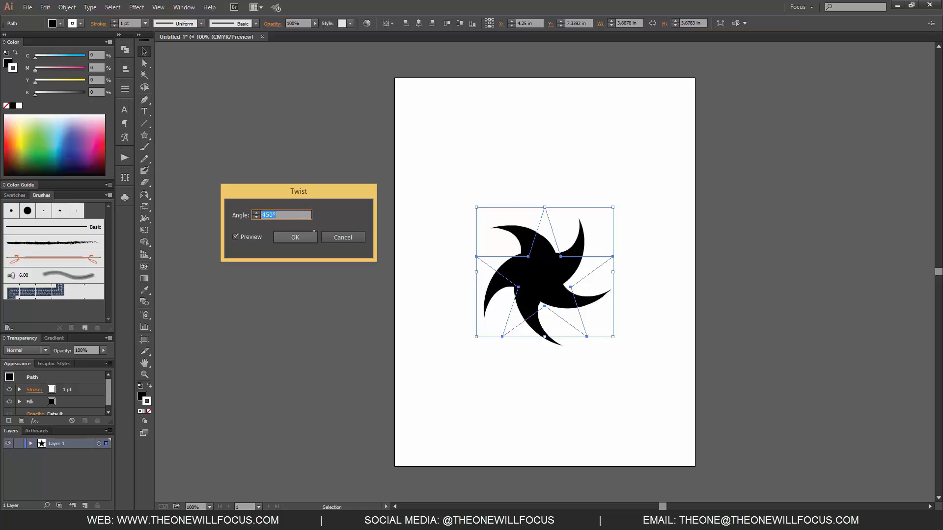
{"action": "left_click", "coordinate": [314, 231]}
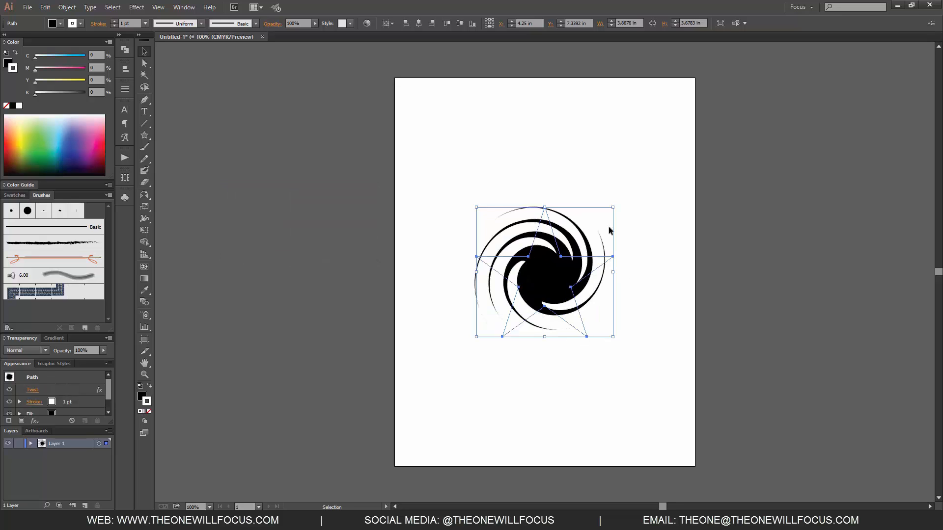
{"action": "key", "text": "ctrl+z"}
Try a Zig Zag effect on the star with absolute size 0.19 in, 18 ridges per segment and Smooth points, discarding it
{"action": "left_click", "coordinate": [137, 7]}
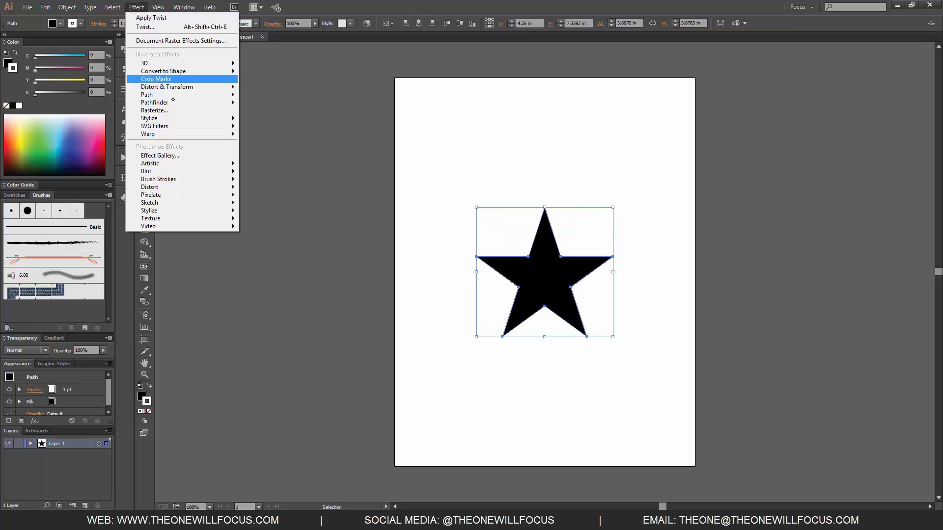
{"action": "mouse_move", "coordinate": [168, 86]}
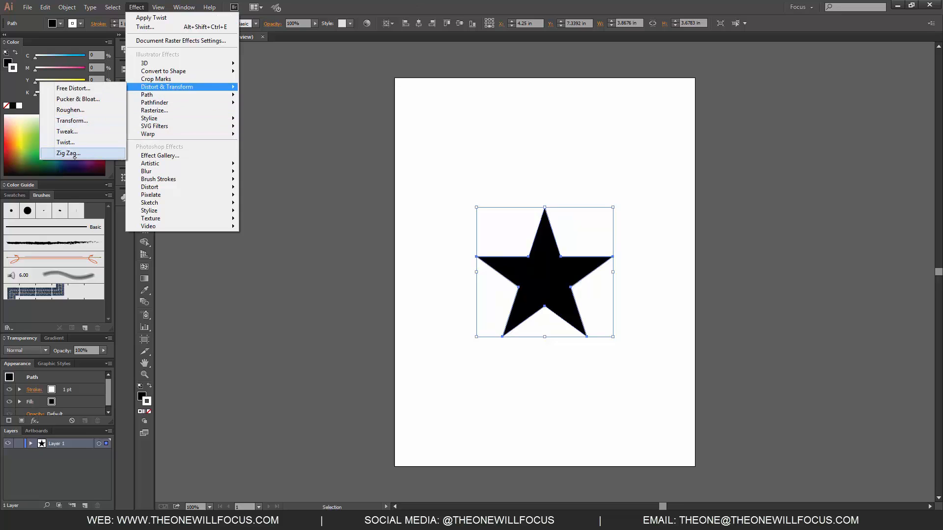
{"action": "left_click", "coordinate": [74, 153]}
{"action": "left_click_drag", "start_coordinate": [516, 191], "coordinate": [333, 168]}
{"action": "left_click", "coordinate": [202, 286]}
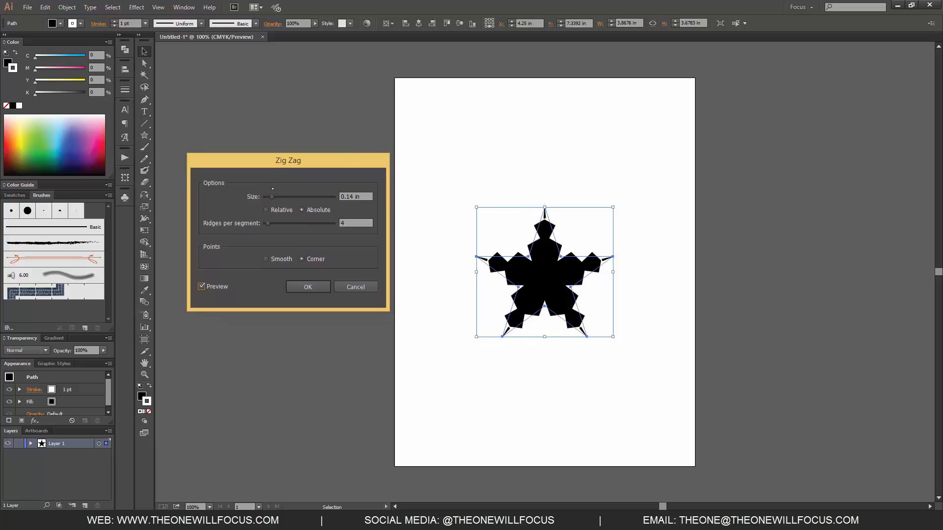
{"action": "left_click_drag", "start_coordinate": [274, 197], "coordinate": [277, 223]}
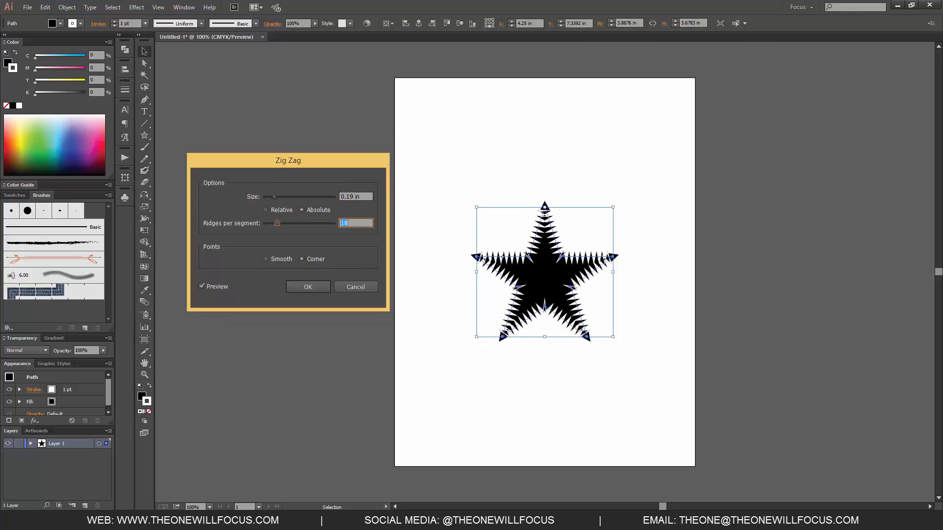
{"action": "left_click", "coordinate": [265, 259]}
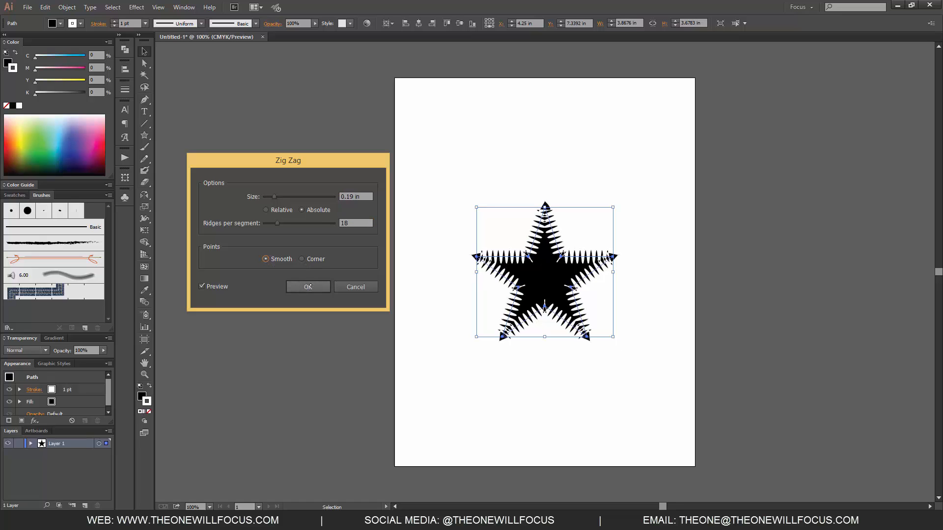
{"action": "left_click", "coordinate": [356, 287]}
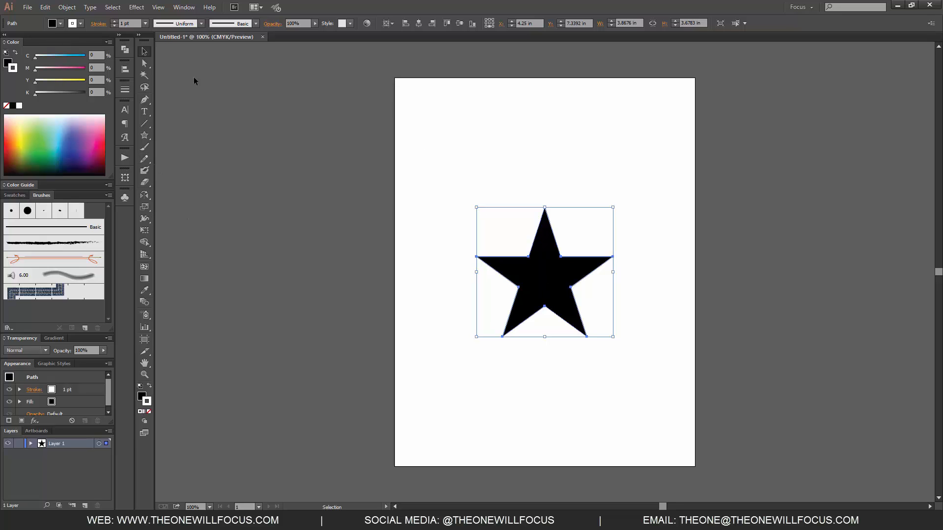
Apply a Free Distort effect to the star, pulling its lower-left corner up and inward
{"action": "left_click", "coordinate": [136, 7]}
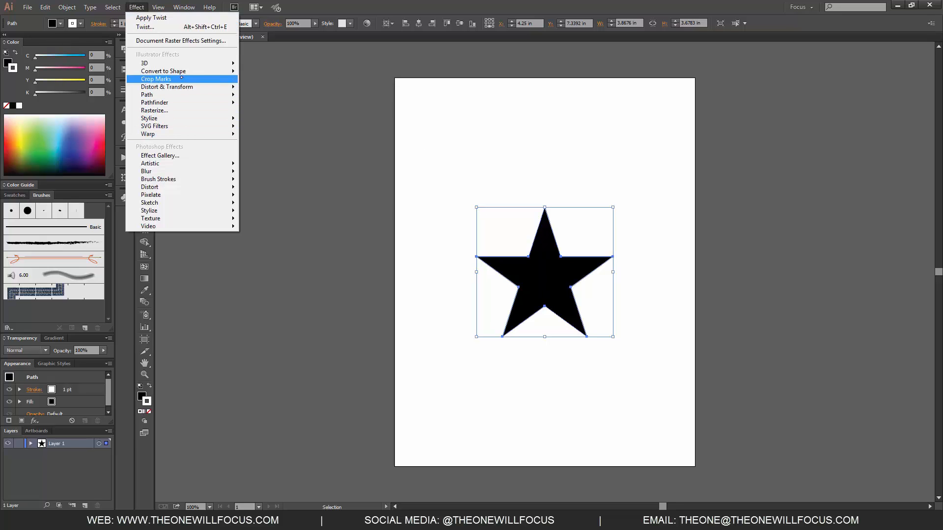
{"action": "mouse_move", "coordinate": [181, 87]}
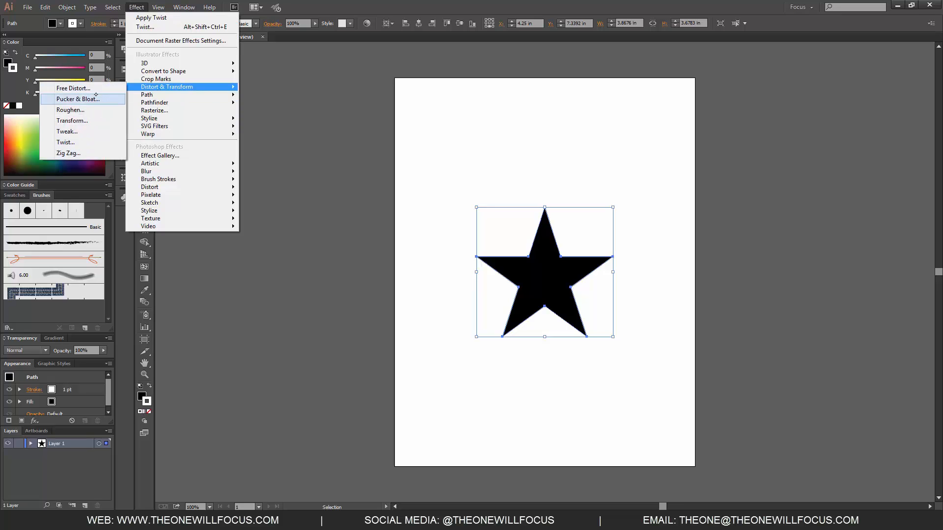
{"action": "left_click", "coordinate": [71, 88]}
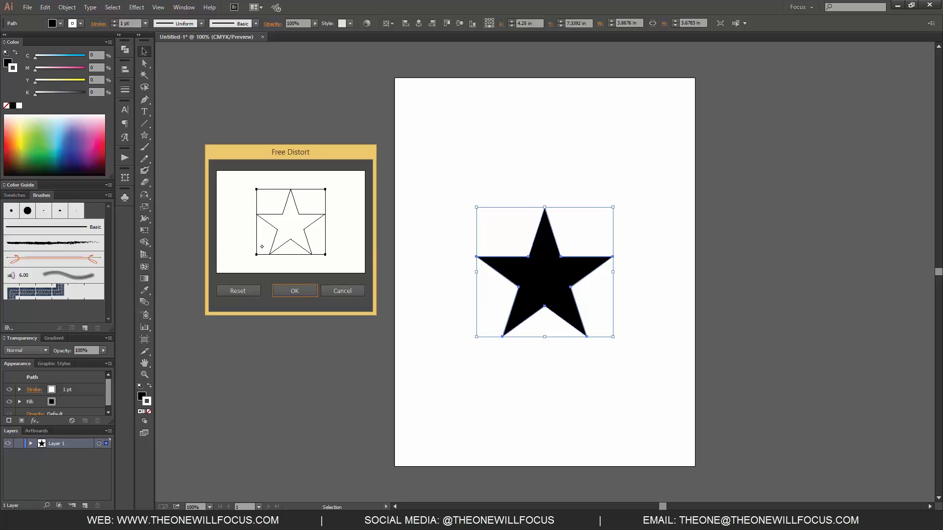
{"action": "left_click_drag", "start_coordinate": [256, 254], "coordinate": [268, 230]}
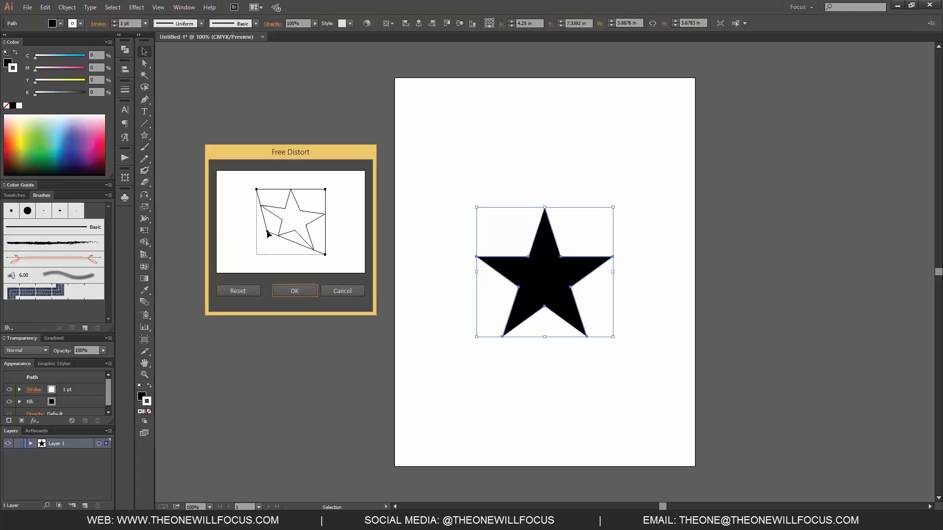
{"action": "left_click", "coordinate": [303, 291]}
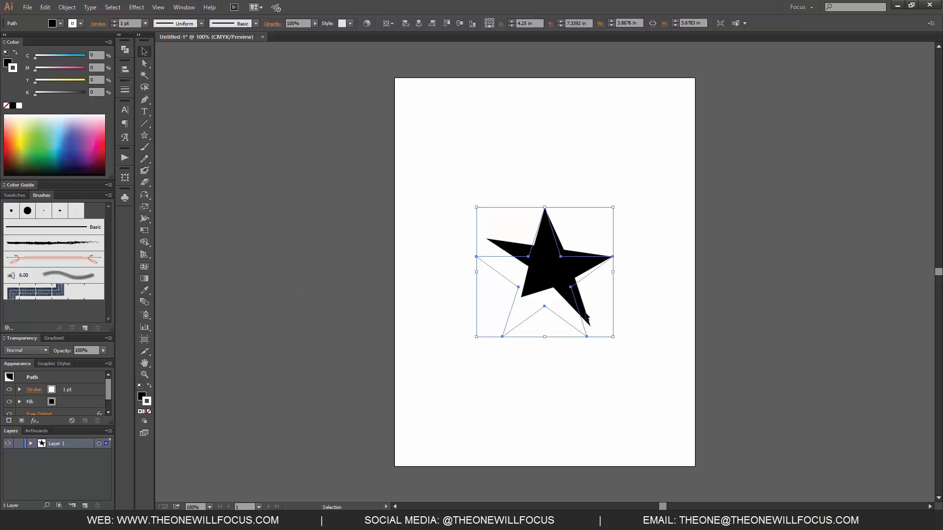
Expand the distorted star's appearance and pull the anchor point at its lower-left tip downward
{"action": "left_click", "coordinate": [67, 7]}
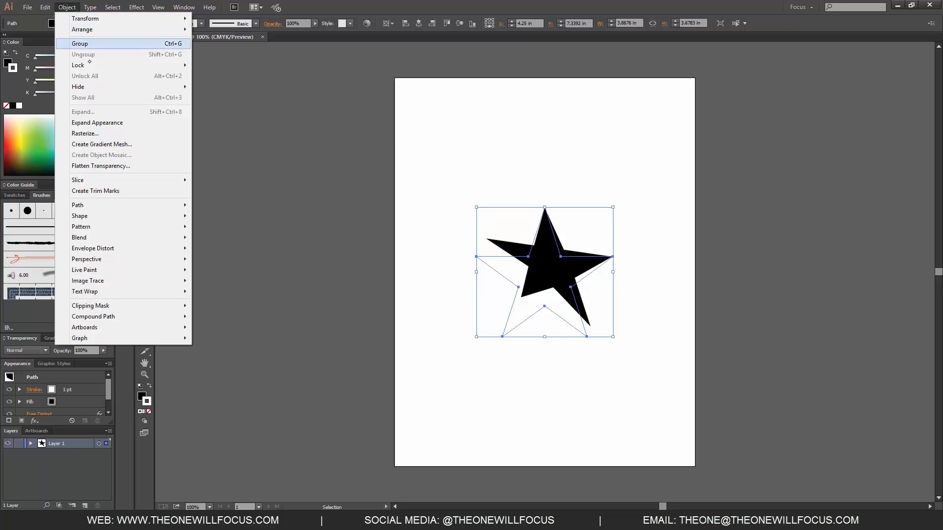
{"action": "left_click", "coordinate": [107, 123]}
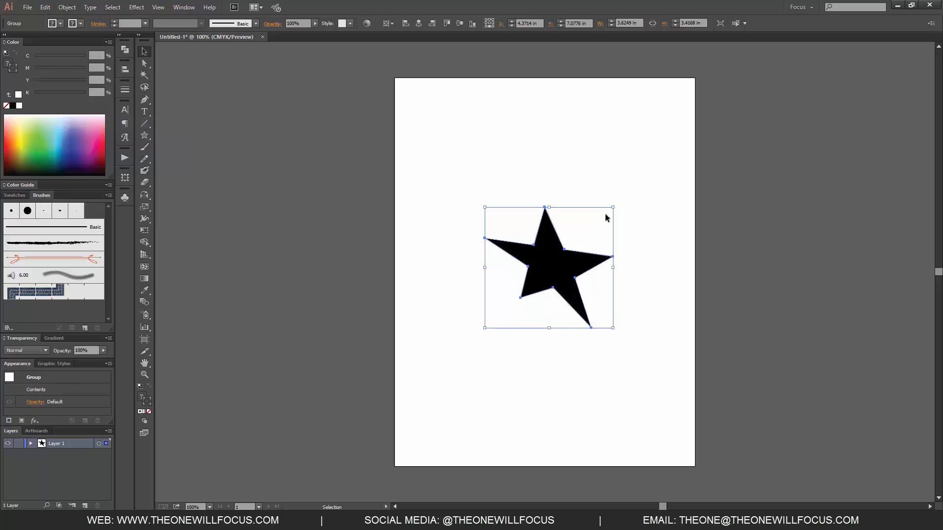
{"action": "left_click", "coordinate": [638, 310]}
{"action": "key", "text": "a"}
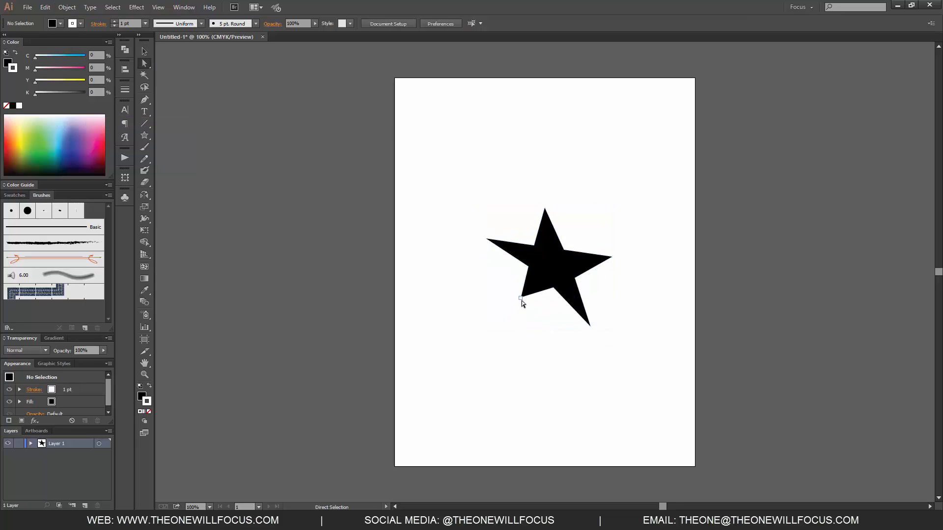
{"action": "left_click_drag", "start_coordinate": [520, 298], "coordinate": [506, 348]}
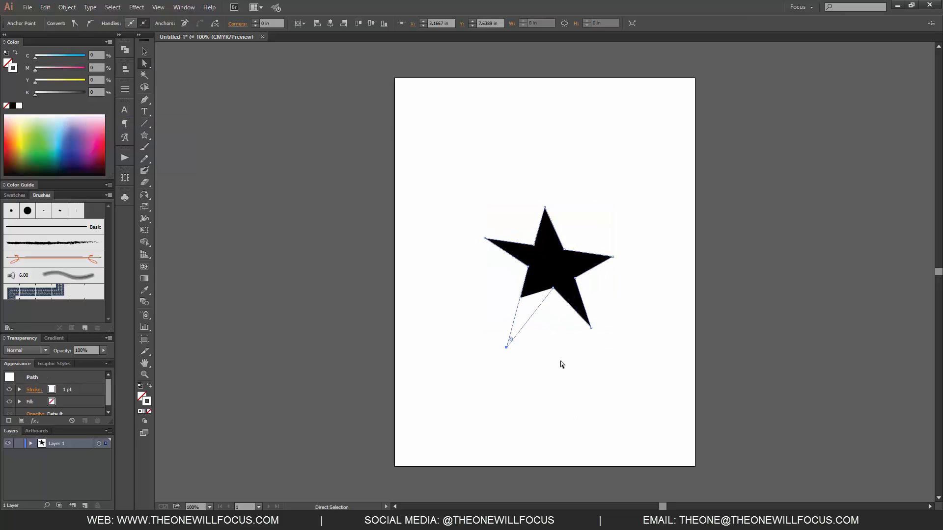
{"action": "left_click", "coordinate": [632, 353]}
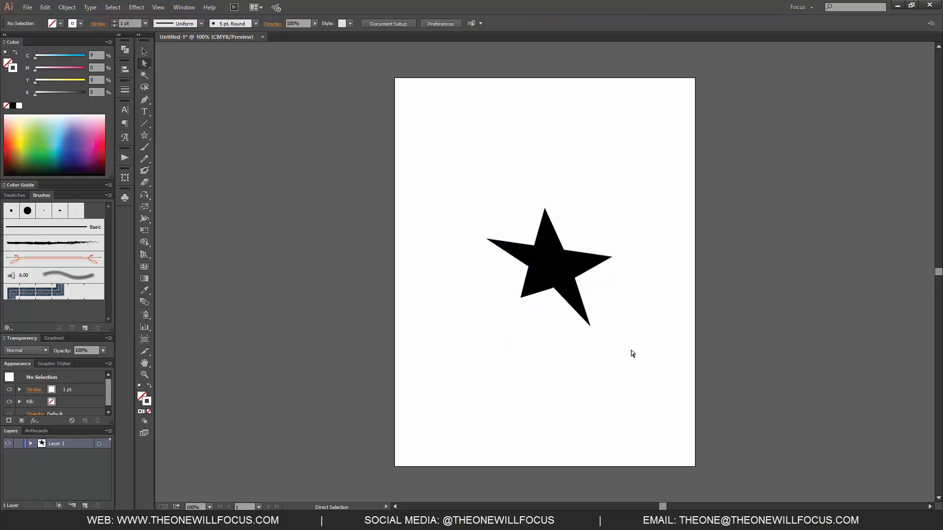
Reshape the expanded star's black fill by moving its anchor points, and delete the separate outline path
{"action": "left_click", "coordinate": [553, 287]}
{"action": "left_click_drag", "start_coordinate": [553, 287], "coordinate": [644, 351]}
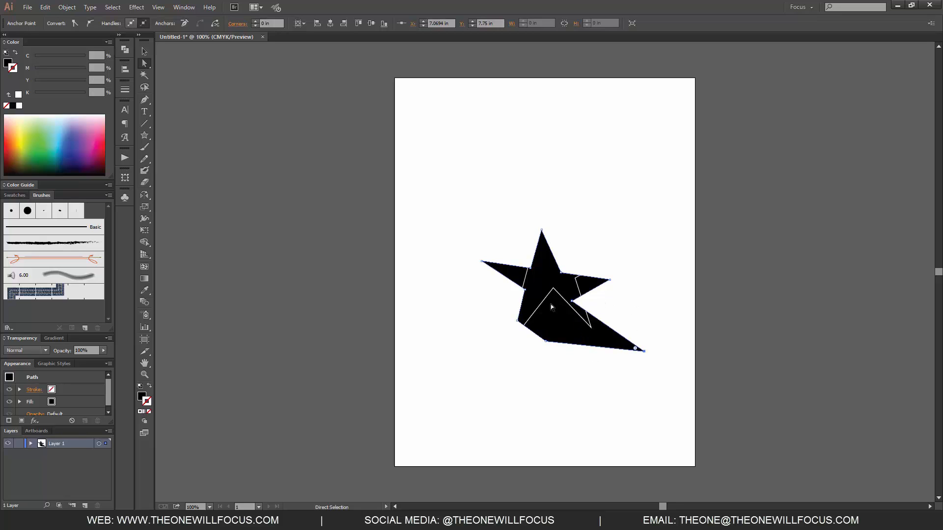
{"action": "left_click", "coordinate": [553, 288]}
{"action": "key", "text": "Delete"}
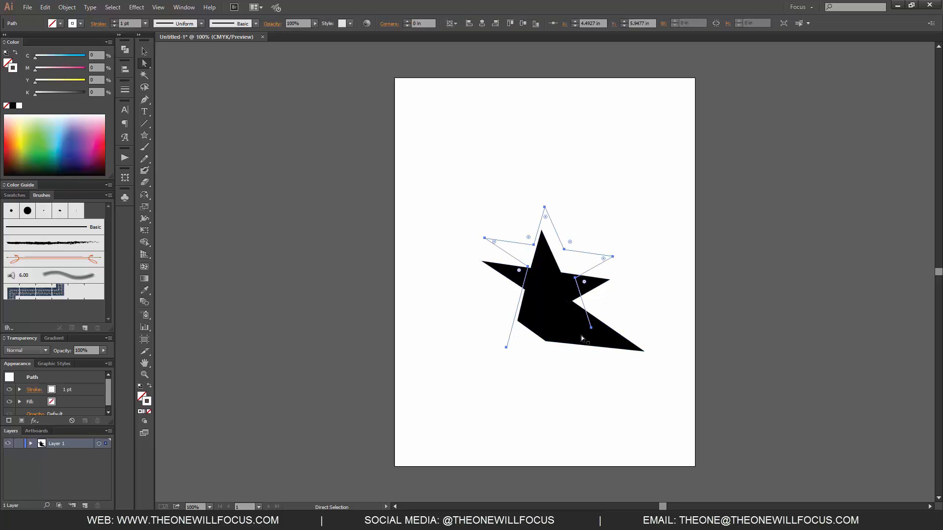
{"action": "key", "text": "Delete"}
{"action": "left_click", "coordinate": [572, 316]}
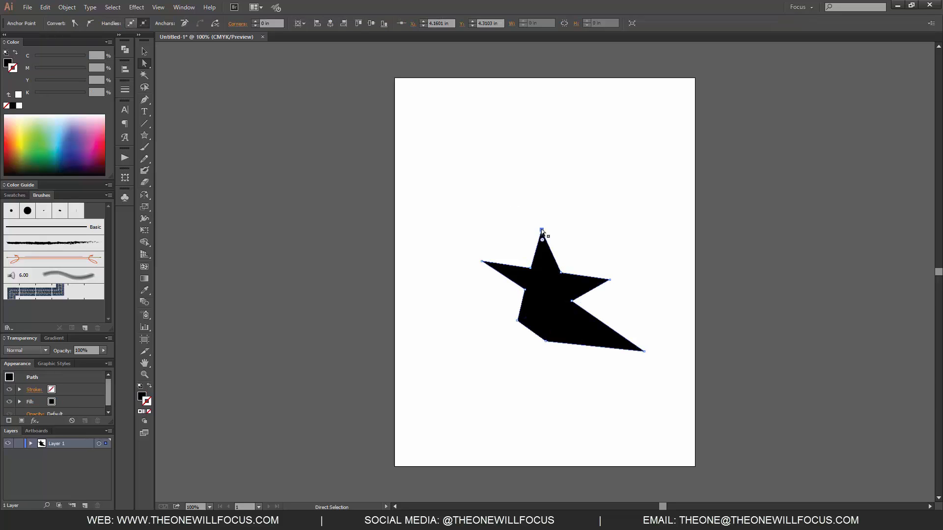
{"action": "left_click_drag", "start_coordinate": [541, 230], "coordinate": [550, 189]}
Undo the anchor point edits, the outline deletion and the appearance expansion, keeping the live Free Distort effect
{"action": "key", "text": "ctrl+z"}
{"action": "key", "text": "ctrl+z"}
{"action": "key", "text": "ctrl+z"}
{"action": "key", "text": "ctrl+z"}
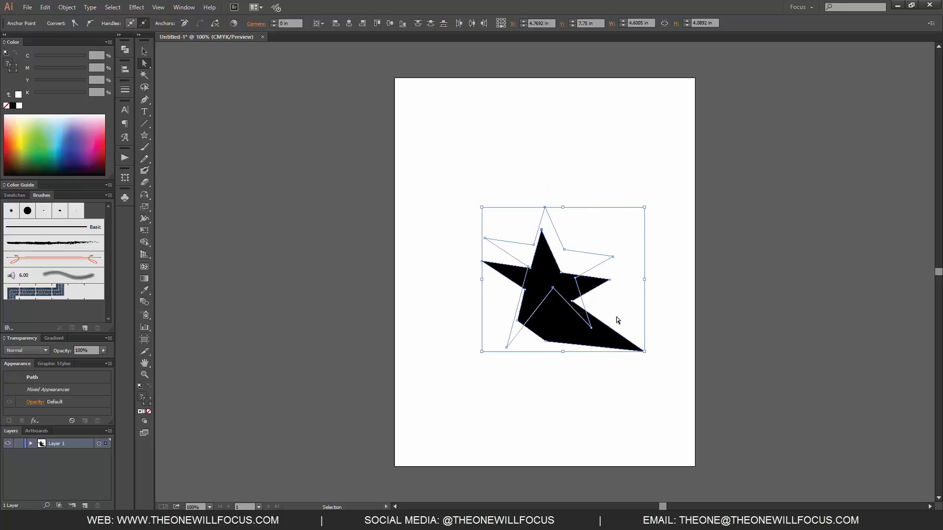
{"action": "key", "text": "ctrl+z"}
{"action": "key", "text": "ctrl+z"}
{"action": "key", "text": "ctrl+z"}
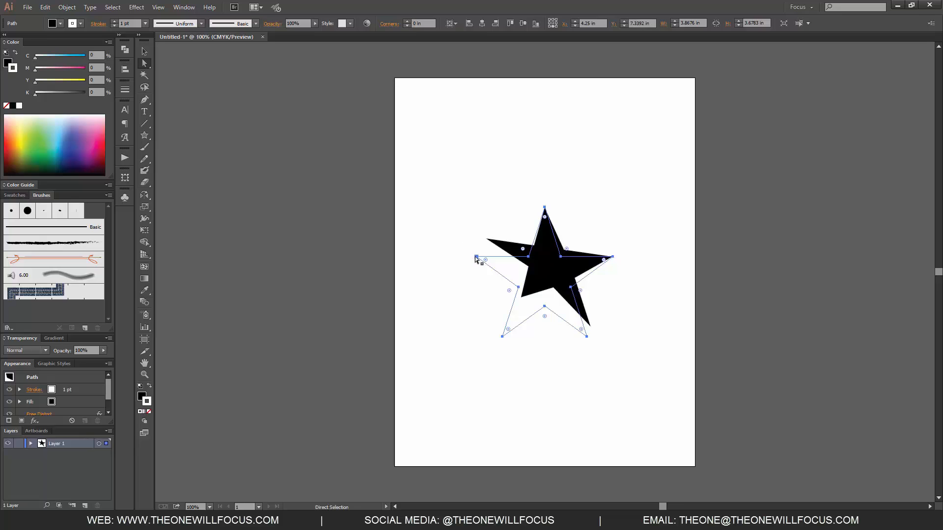
Move the original path's left tip down and outward under the live Free Distort effect, and undo back to the plain star
{"action": "left_click_drag", "start_coordinate": [476, 257], "coordinate": [453, 297]}
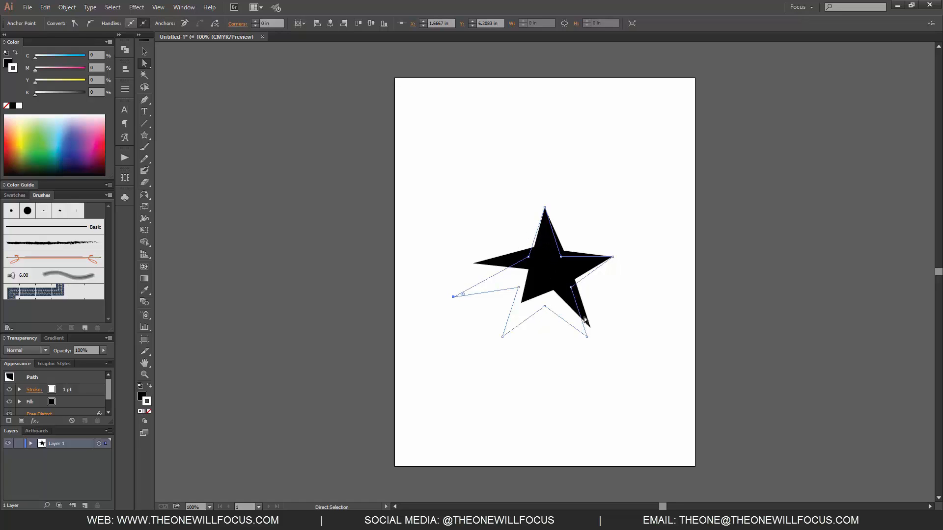
{"action": "left_click", "coordinate": [474, 265]}
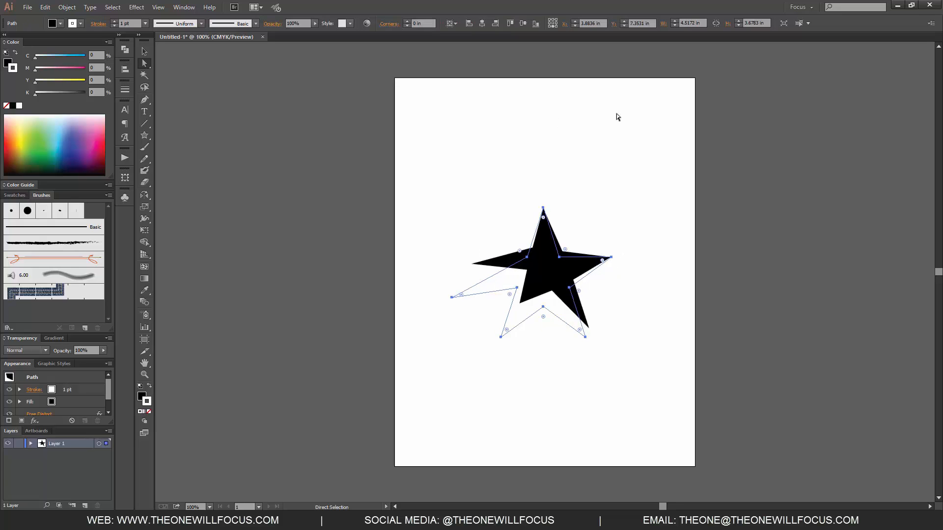
{"action": "key", "text": "ctrl+z"}
{"action": "key", "text": "ctrl+z"}
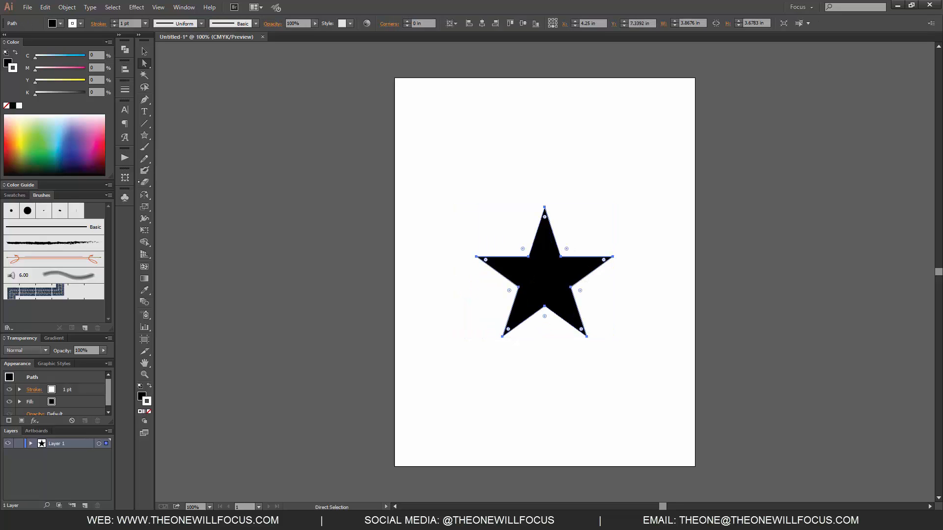
Use the Warp tool to push the star's upper edge toward the right arm and stretch its lower-right tip outward
{"action": "left_click", "coordinate": [144, 218]}
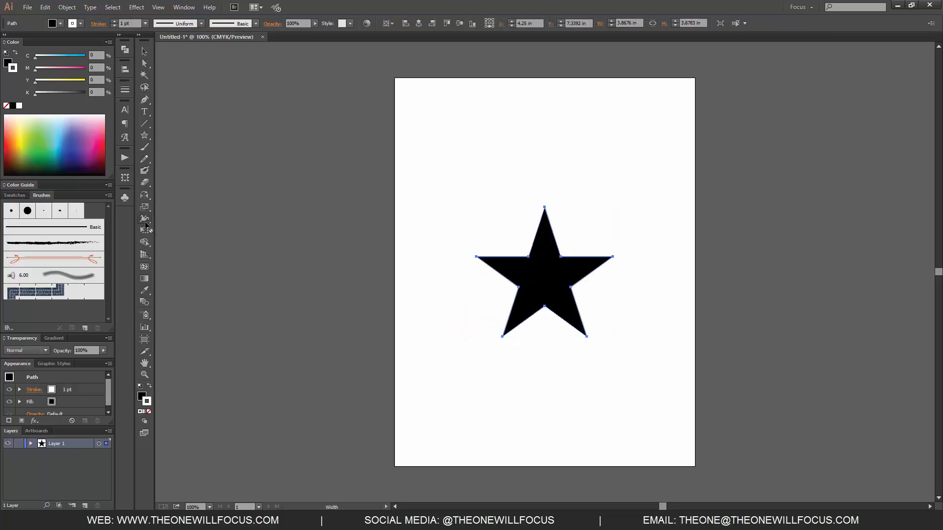
{"action": "left_click_drag", "start_coordinate": [145, 219], "coordinate": [188, 231]}
{"action": "mouse_move", "coordinate": [513, 258]}
{"action": "left_mouse_down"}
{"action": "mouse_move", "coordinate": [527, 274]}
{"action": "mouse_move", "coordinate": [584, 239]}
{"action": "left_mouse_up"}
{"action": "left_click_drag", "start_coordinate": [587, 335], "coordinate": [600, 359]}
Open the Warp tool options, try enabling Use Pressure Pen, and discard the change
{"action": "double_click", "coordinate": [145, 219]}
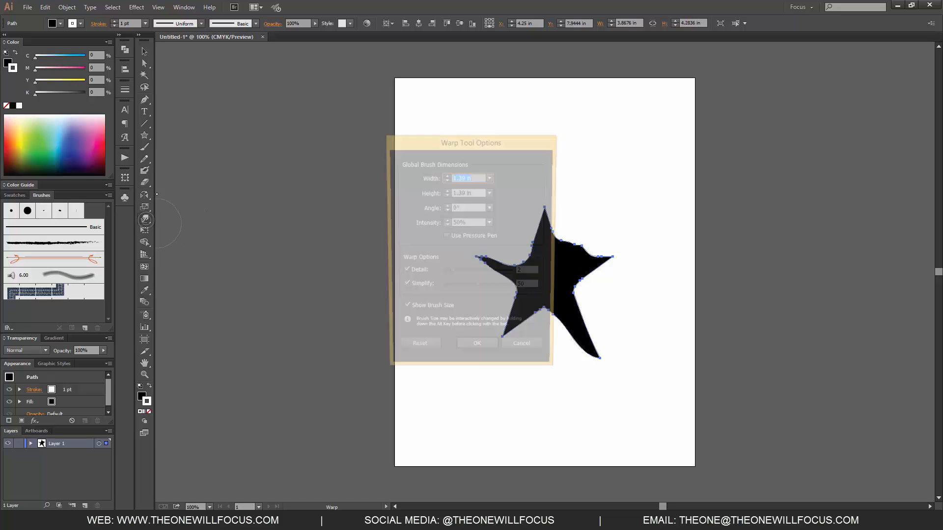
{"action": "left_click_drag", "start_coordinate": [482, 143], "coordinate": [305, 131]}
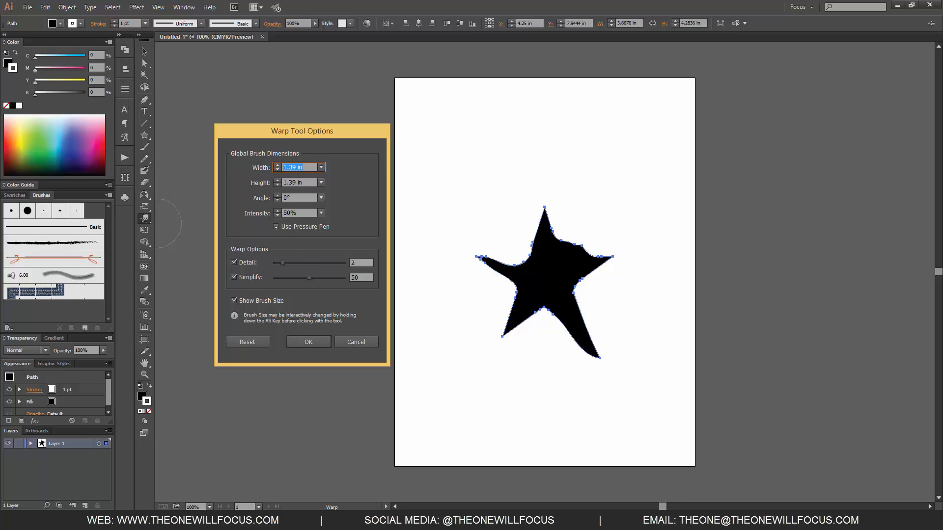
{"action": "left_click", "coordinate": [276, 227]}
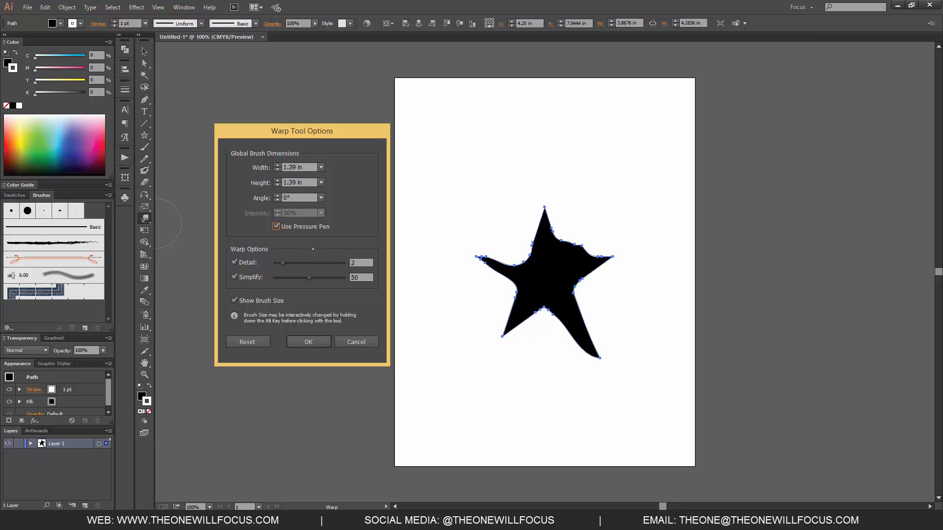
{"action": "left_click", "coordinate": [350, 340]}
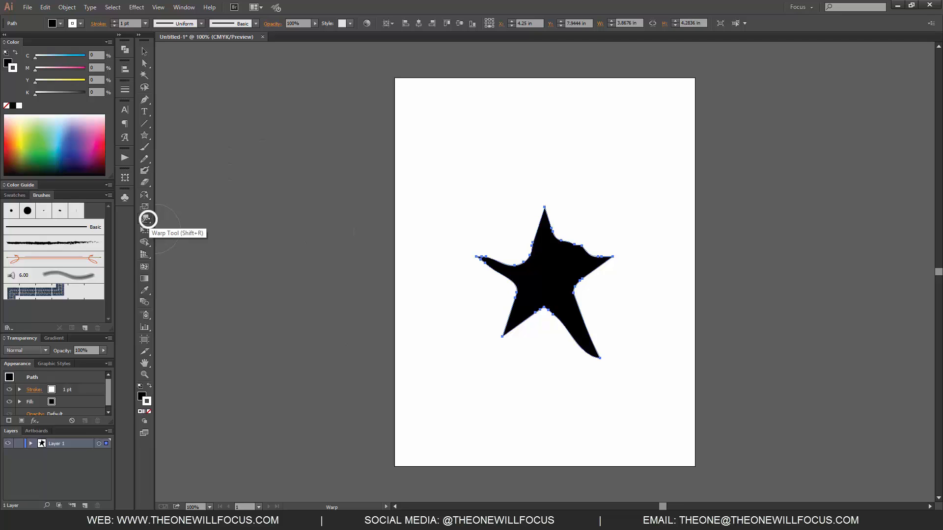
Twirl the star's arms into spirals one after another with the Twirl tool
{"action": "left_click_drag", "start_coordinate": [147, 220], "coordinate": [186, 242]}
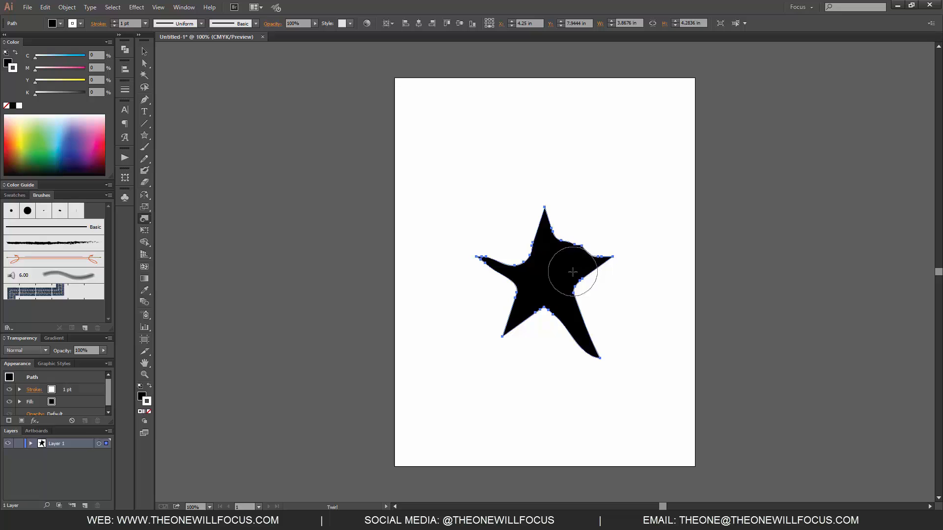
{"action": "left_click_drag", "start_coordinate": [573, 272], "coordinate": [596, 261]}
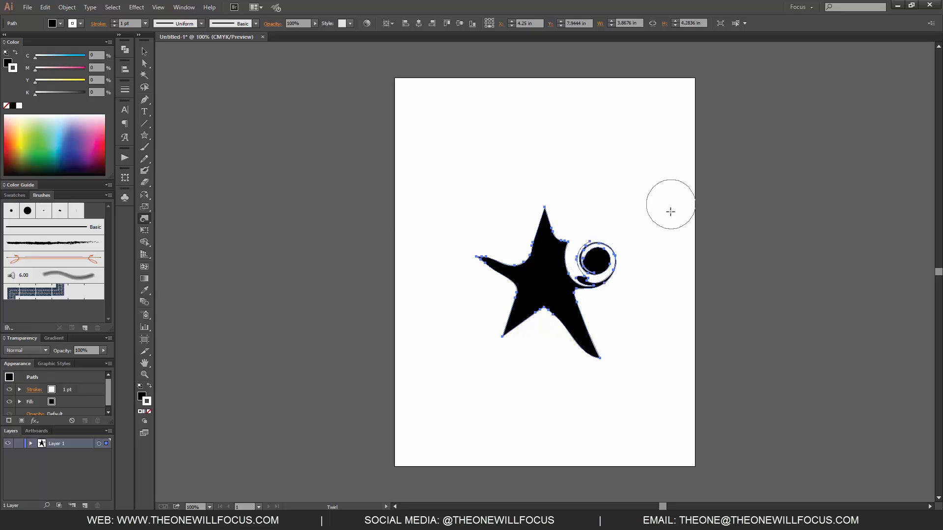
{"action": "left_click_drag", "start_coordinate": [541, 239], "coordinate": [538, 235]}
{"action": "left_click_drag", "start_coordinate": [490, 263], "coordinate": [489, 262]}
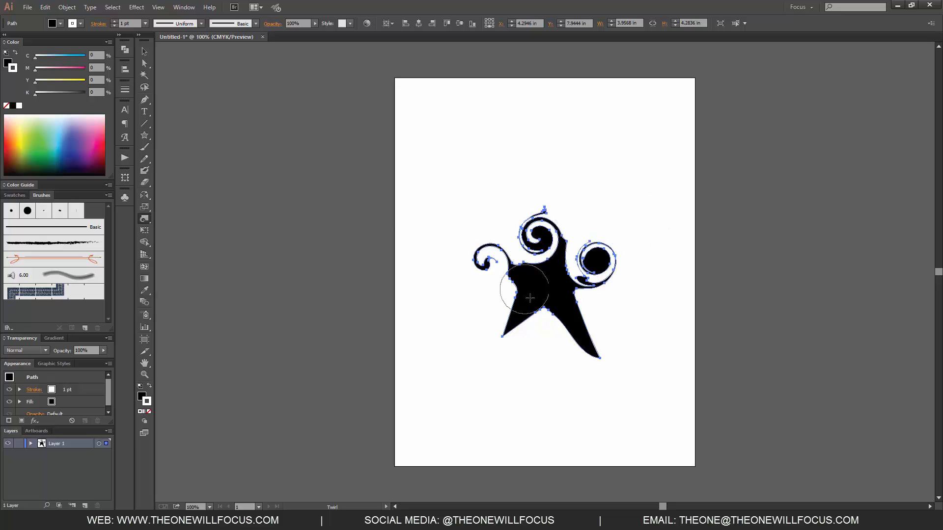
{"action": "mouse_move", "coordinate": [529, 297]}
{"action": "left_mouse_down"}
{"action": "mouse_move", "coordinate": [511, 316]}
{"action": "mouse_move", "coordinate": [515, 324]}
{"action": "left_mouse_up"}
{"action": "left_click_drag", "start_coordinate": [589, 337], "coordinate": [587, 343]}
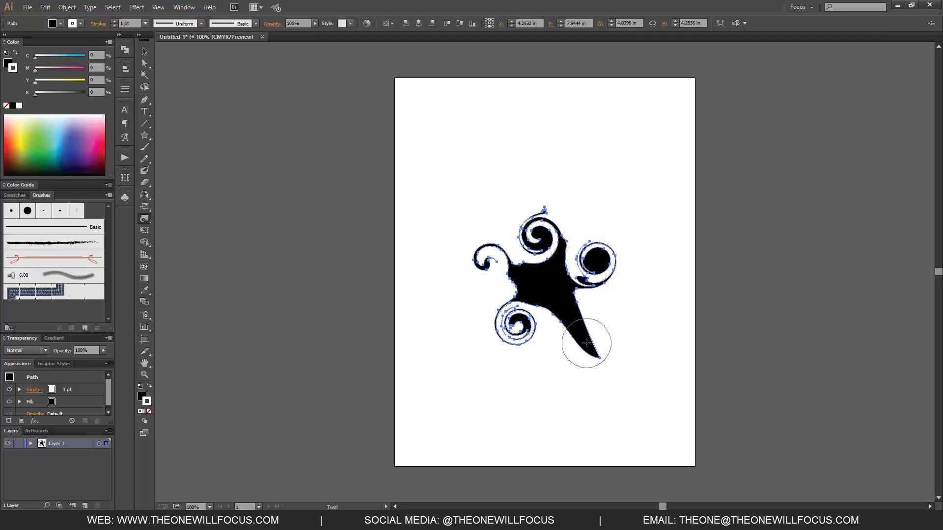
{"action": "right_click", "coordinate": [586, 343]}
{"action": "left_click", "coordinate": [667, 244]}
Undo all the twirls on the star's arms
{"action": "key", "text": "ctrl+z"}
{"action": "key", "text": "ctrl+z"}
{"action": "key", "text": "ctrl+z"}
{"action": "key", "text": "ctrl+z"}
{"action": "key", "text": "ctrl+z"}
{"action": "key", "text": "ctrl+z"}
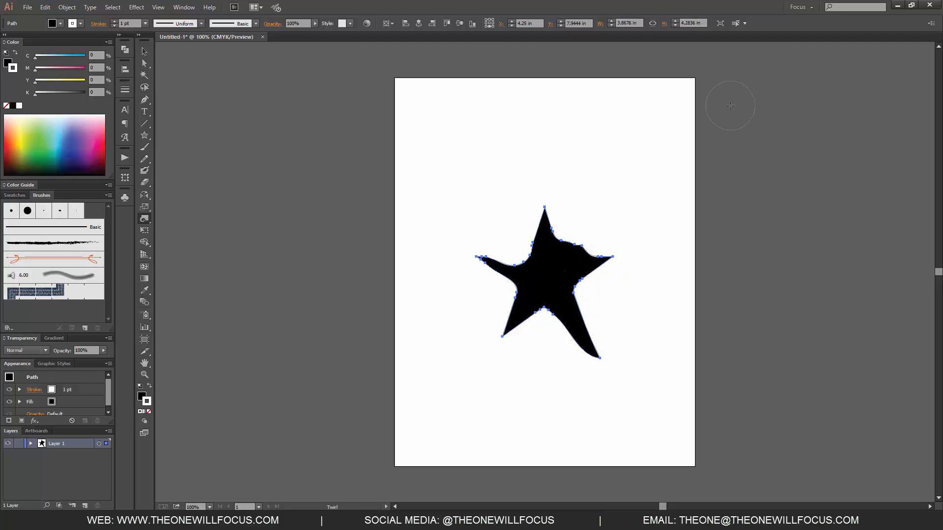
Inspect the Twirl tool options, including the twirl rate, and close them without changes
{"action": "double_click", "coordinate": [144, 218]}
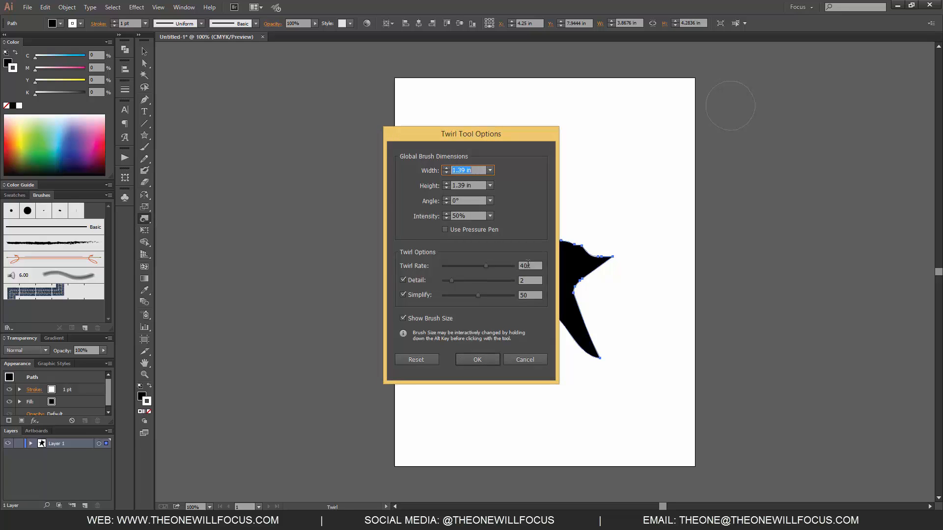
{"action": "left_click", "coordinate": [533, 265]}
{"action": "left_click", "coordinate": [530, 363]}
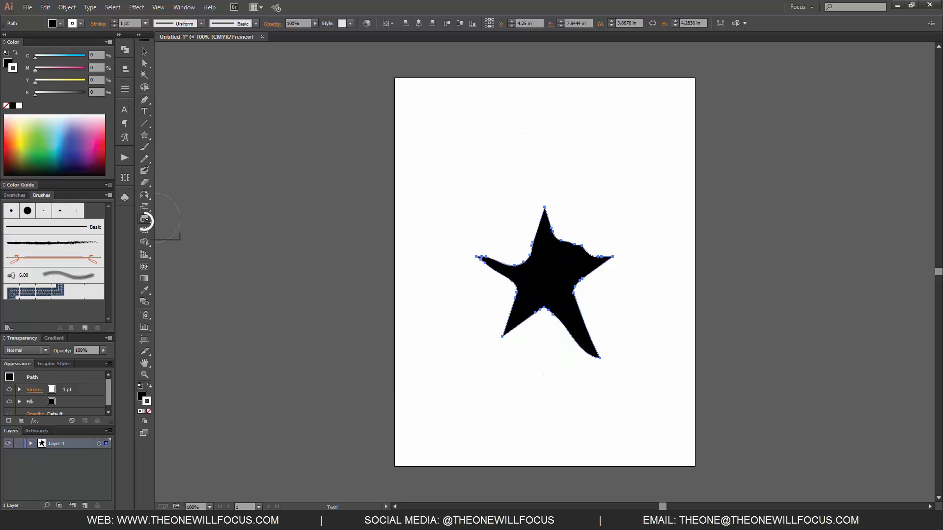
Pinch the star's left arm and lower-right arm inward with the Pucker tool
{"action": "left_click", "coordinate": [145, 220]}
{"action": "left_click", "coordinate": [193, 255]}
{"action": "mouse_move", "coordinate": [499, 274]}
{"action": "left_mouse_down"}
{"action": "mouse_move", "coordinate": [516, 281]}
{"action": "mouse_move", "coordinate": [526, 272]}
{"action": "left_mouse_up"}
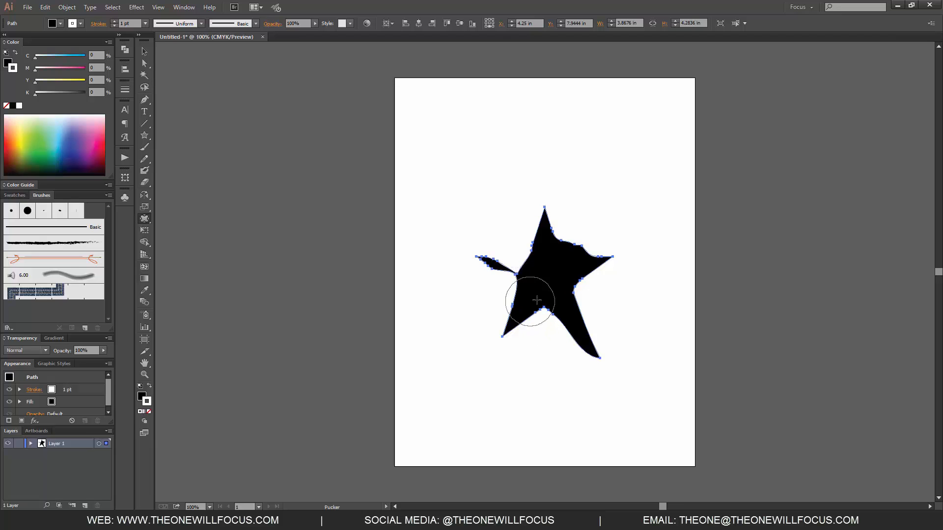
{"action": "left_click_drag", "start_coordinate": [579, 309], "coordinate": [587, 319]}
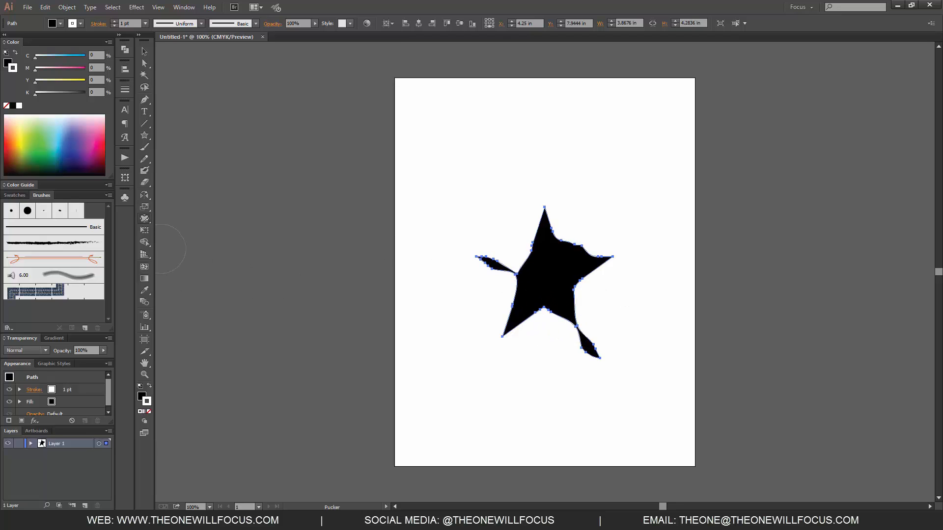
Inflate the star's upper-right arm into a rounded bulge with the Bloat tool
{"action": "left_click", "coordinate": [144, 219]}
{"action": "left_click", "coordinate": [187, 266]}
{"action": "left_click_drag", "start_coordinate": [564, 267], "coordinate": [581, 240]}
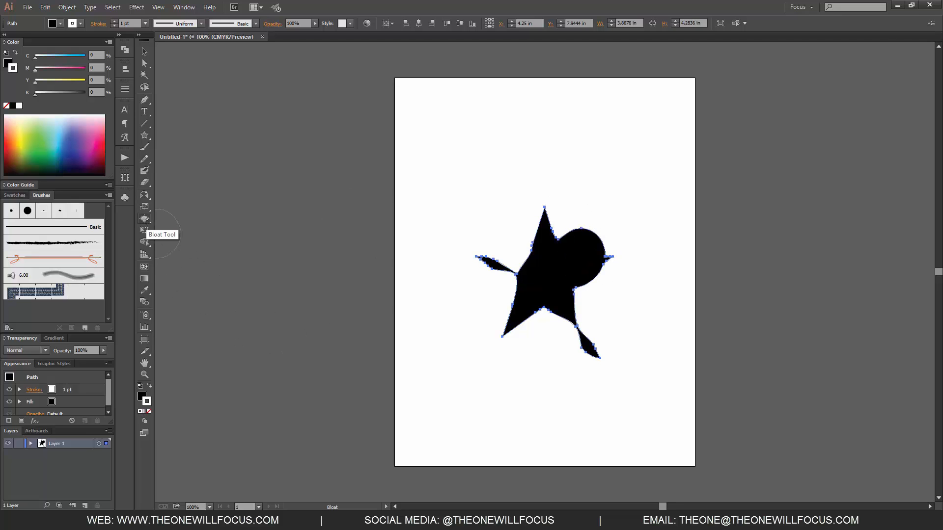
Brush spiky scallops around the star's edges with the Scallop tool and undo the last stroke
{"action": "left_click", "coordinate": [146, 219]}
{"action": "left_click", "coordinate": [147, 220]}
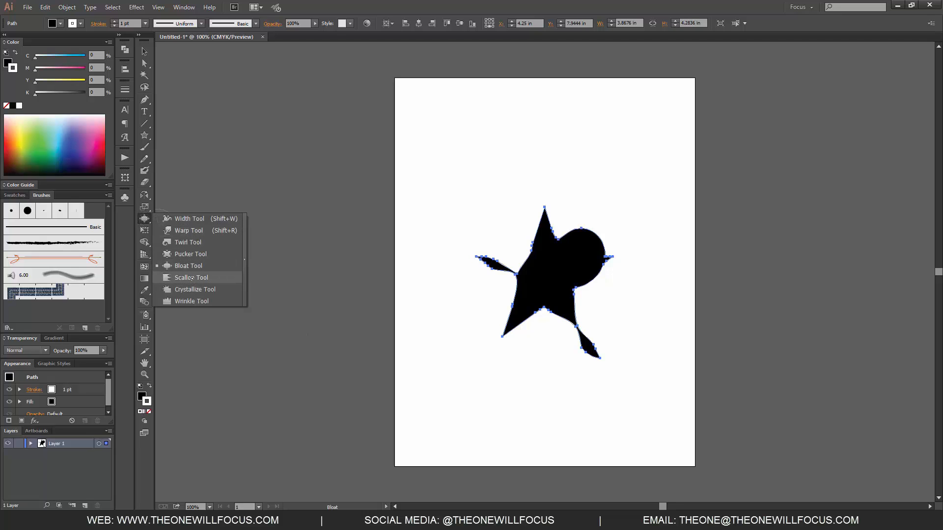
{"action": "left_click", "coordinate": [192, 278]}
{"action": "mouse_move", "coordinate": [527, 263]}
{"action": "left_mouse_down"}
{"action": "mouse_move", "coordinate": [536, 240]}
{"action": "mouse_move", "coordinate": [577, 237]}
{"action": "mouse_move", "coordinate": [602, 272]}
{"action": "mouse_move", "coordinate": [586, 281]}
{"action": "mouse_move", "coordinate": [573, 325]}
{"action": "mouse_move", "coordinate": [545, 305]}
{"action": "mouse_move", "coordinate": [503, 339]}
{"action": "left_mouse_up"}
{"action": "key", "text": "ctrl+z"}
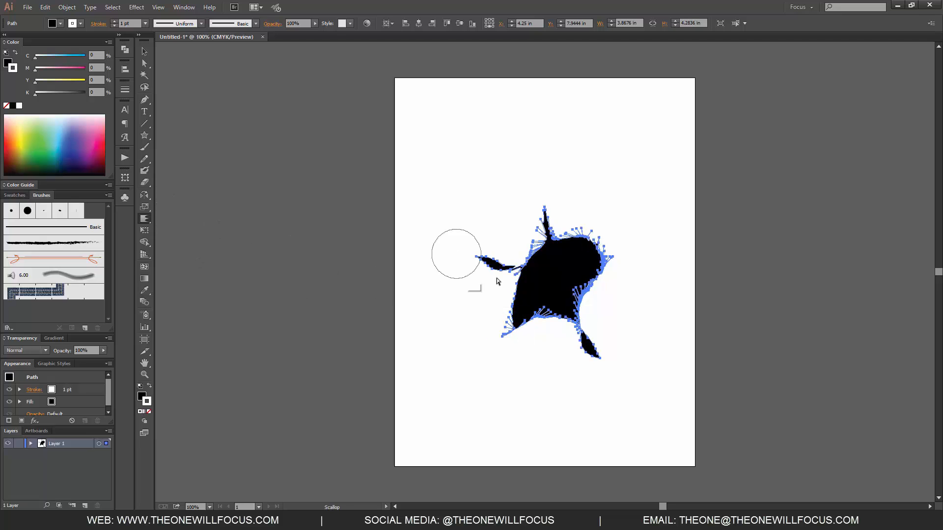
Undo all the liquify distortions, stepping back through the history to the plain five-pointed star
{"action": "key", "text": "ctrl+z"}
{"action": "key", "text": "ctrl+z"}
{"action": "key", "text": "ctrl+z"}
{"action": "key", "text": "ctrl+z"}
{"action": "key", "text": "ctrl+z"}
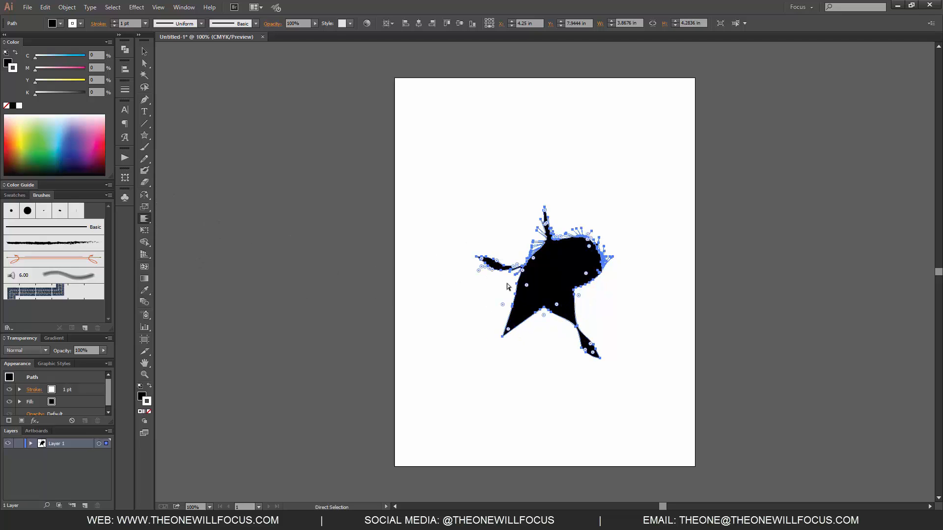
{"action": "key", "text": "ctrl+z"}
{"action": "key", "text": "ctrl+z"}
{"action": "key", "text": "ctrl+shift+z"}
{"action": "key", "text": "ctrl+shift+z"}
{"action": "key", "text": "ctrl+shift+z"}
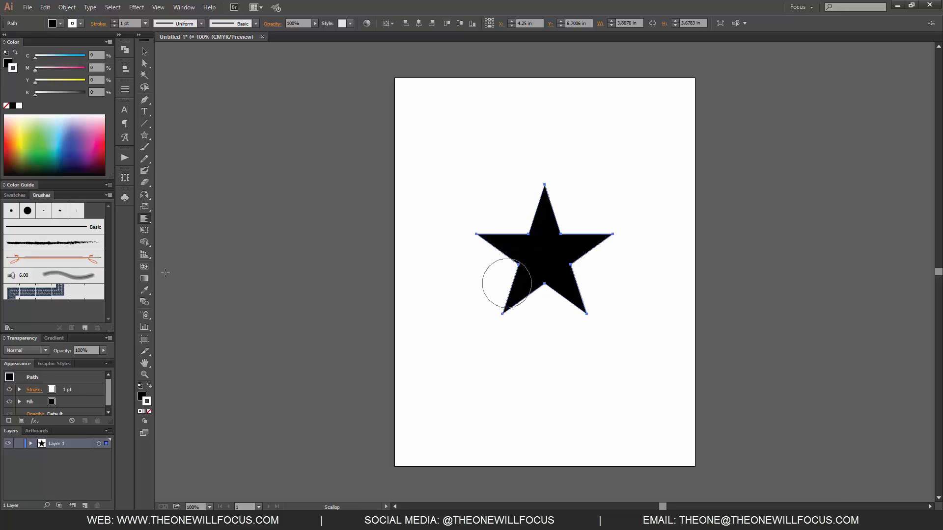
Brush outward spikes over the star's arms with the Crystallize tool and undo the last stroke
{"action": "left_click", "coordinate": [146, 224]}
{"action": "left_click_drag", "start_coordinate": [146, 224], "coordinate": [200, 289]}
{"action": "mouse_move", "coordinate": [506, 239]}
{"action": "left_mouse_down"}
{"action": "mouse_move", "coordinate": [560, 231]}
{"action": "mouse_move", "coordinate": [554, 206]}
{"action": "mouse_move", "coordinate": [572, 240]}
{"action": "mouse_move", "coordinate": [550, 290]}
{"action": "mouse_move", "coordinate": [570, 293]}
{"action": "mouse_move", "coordinate": [578, 317]}
{"action": "left_mouse_up"}
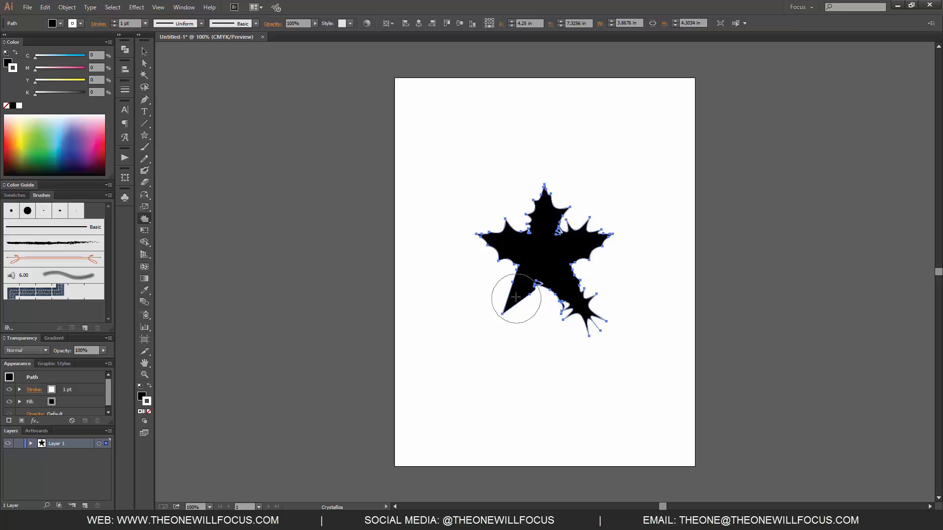
{"action": "left_click_drag", "start_coordinate": [516, 298], "coordinate": [504, 316]}
{"action": "mouse_move", "coordinate": [560, 282]}
{"action": "left_mouse_down"}
{"action": "mouse_move", "coordinate": [676, 322]}
{"action": "mouse_move", "coordinate": [726, 395]}
{"action": "mouse_move", "coordinate": [585, 269]}
{"action": "mouse_move", "coordinate": [624, 234]}
{"action": "mouse_move", "coordinate": [544, 223]}
{"action": "mouse_move", "coordinate": [534, 190]}
{"action": "mouse_move", "coordinate": [500, 249]}
{"action": "mouse_move", "coordinate": [509, 311]}
{"action": "mouse_move", "coordinate": [536, 301]}
{"action": "mouse_move", "coordinate": [624, 351]}
{"action": "left_mouse_up"}
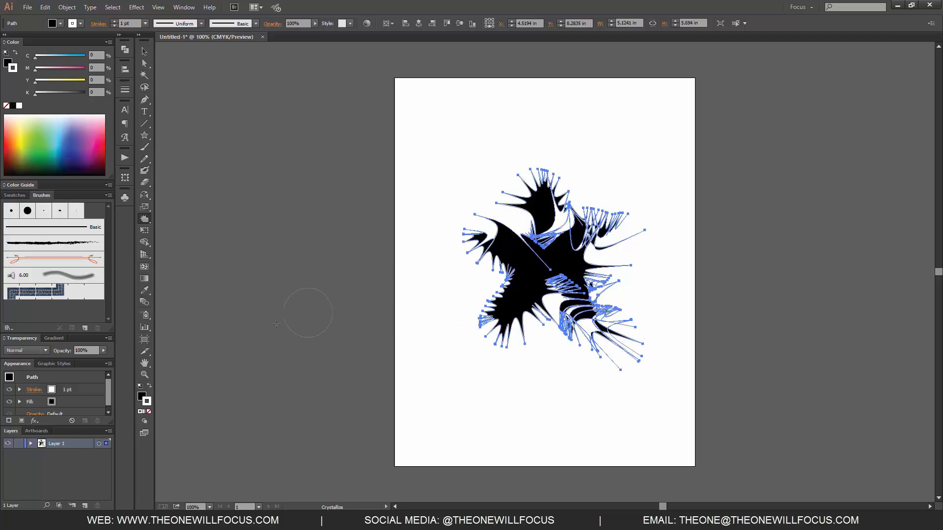
{"action": "key", "text": "ctrl+z"}
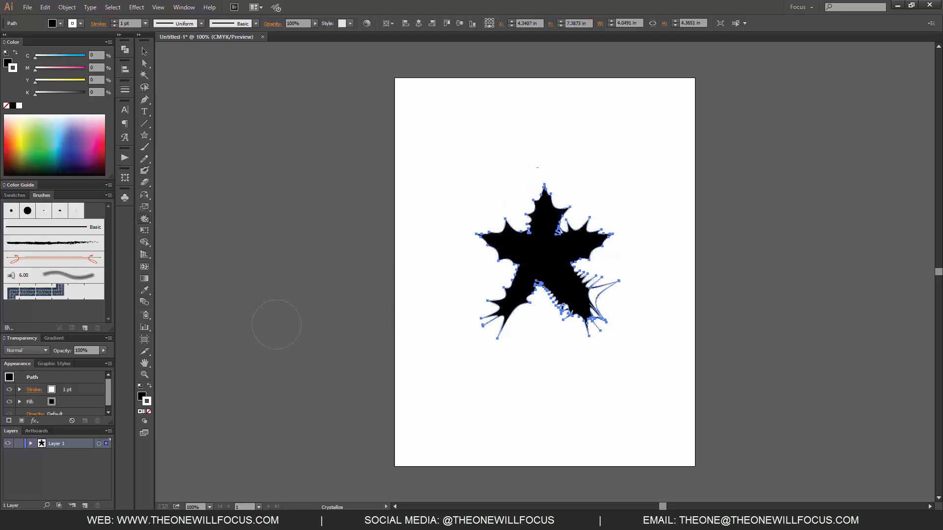
Roughen the star's edges with the Wrinkle tool
{"action": "left_click_drag", "start_coordinate": [144, 220], "coordinate": [177, 301]}
{"action": "mouse_move", "coordinate": [545, 256]}
{"action": "left_mouse_down"}
{"action": "mouse_move", "coordinate": [511, 233]}
{"action": "mouse_move", "coordinate": [509, 209]}
{"action": "mouse_move", "coordinate": [535, 241]}
{"action": "mouse_move", "coordinate": [529, 213]}
{"action": "mouse_move", "coordinate": [548, 197]}
{"action": "mouse_move", "coordinate": [550, 227]}
{"action": "mouse_move", "coordinate": [570, 212]}
{"action": "mouse_move", "coordinate": [567, 240]}
{"action": "mouse_move", "coordinate": [604, 221]}
{"action": "mouse_move", "coordinate": [626, 234]}
{"action": "mouse_move", "coordinate": [579, 255]}
{"action": "mouse_move", "coordinate": [587, 253]}
{"action": "mouse_move", "coordinate": [585, 270]}
{"action": "mouse_move", "coordinate": [570, 256]}
{"action": "mouse_move", "coordinate": [594, 277]}
{"action": "mouse_move", "coordinate": [585, 303]}
{"action": "mouse_move", "coordinate": [536, 270]}
{"action": "mouse_move", "coordinate": [522, 300]}
{"action": "mouse_move", "coordinate": [493, 309]}
{"action": "mouse_move", "coordinate": [537, 263]}
{"action": "mouse_move", "coordinate": [565, 290]}
{"action": "left_mouse_up"}
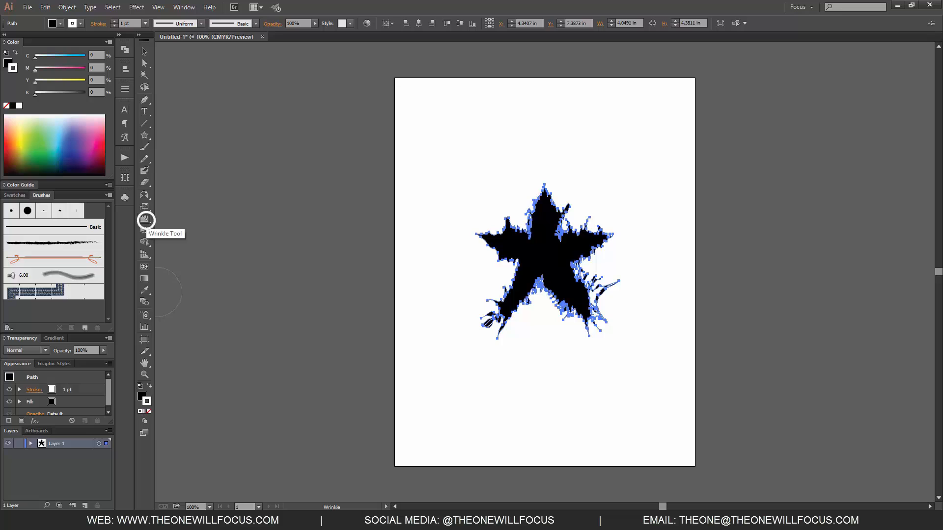
{"action": "left_click", "coordinate": [145, 219]}
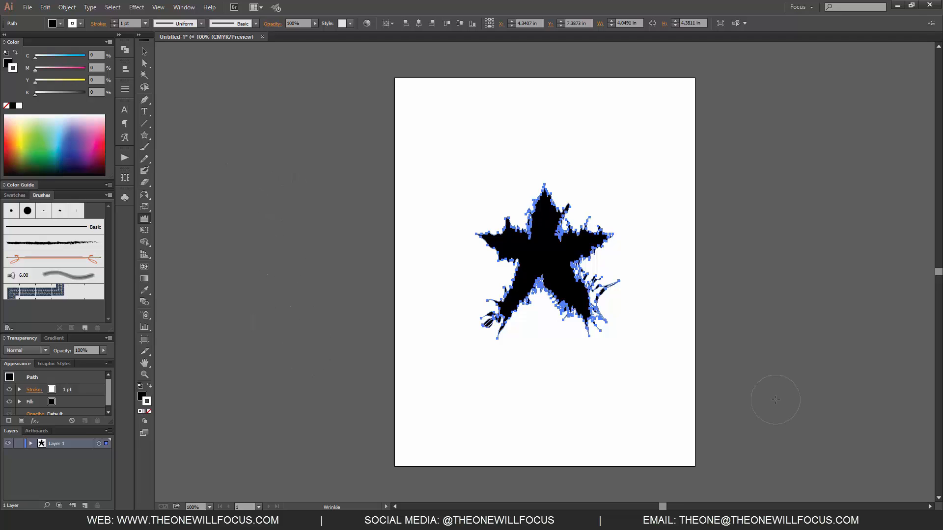
Undo the wrinkle and crystallize strokes back to the plain star
{"action": "key", "text": "ctrl+z"}
{"action": "key", "text": "ctrl+z"}
{"action": "key", "text": "ctrl+z"}
{"action": "key", "text": "ctrl+z"}
{"action": "key", "text": "ctrl+z"}
{"action": "key", "text": "ctrl+z"}
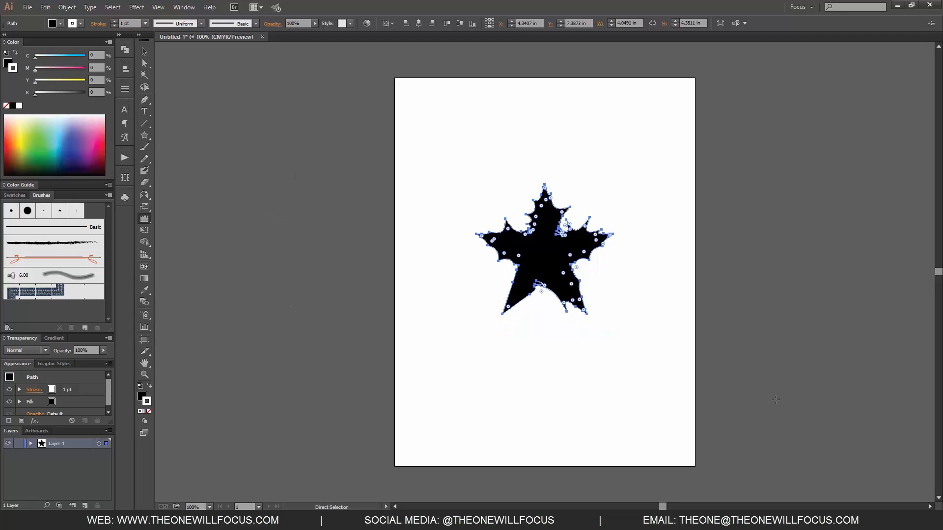
{"action": "key", "text": "ctrl+z"}
{"action": "key", "text": "ctrl+z"}
{"action": "key", "text": "ctrl+z"}
{"action": "key", "text": "ctrl+z"}
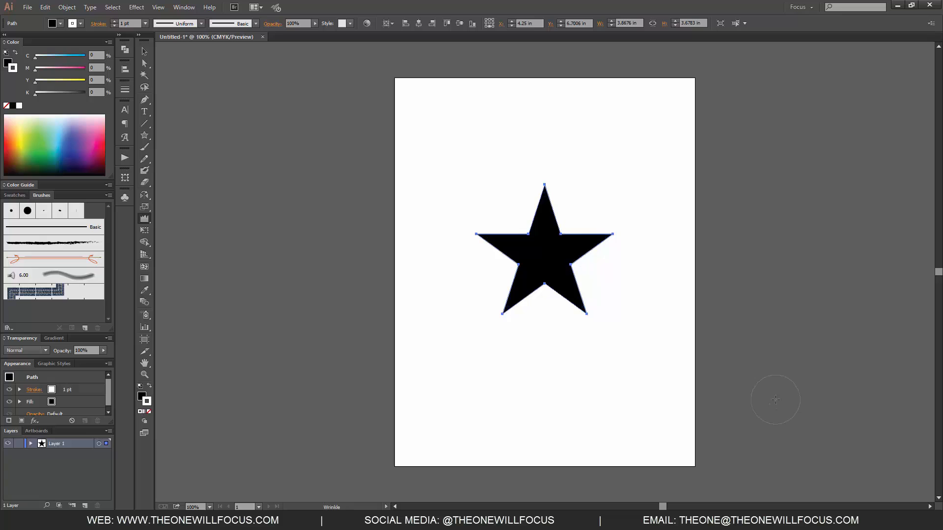
Swap the star's fill and stroke, and widen the outline at four of its inner corners with the Width tool
{"action": "key", "text": "shift+x"}
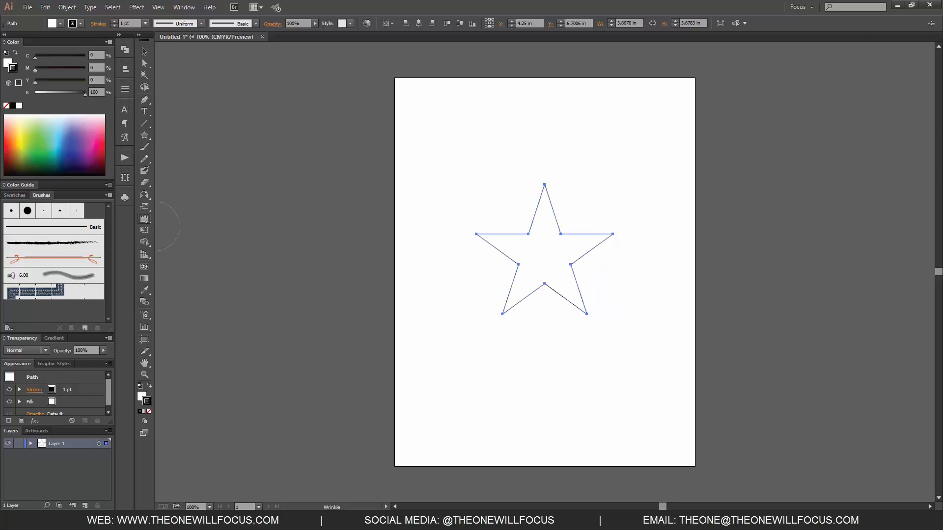
{"action": "left_click", "coordinate": [145, 221]}
{"action": "left_click", "coordinate": [182, 218]}
{"action": "mouse_move", "coordinate": [519, 265]}
{"action": "left_mouse_down"}
{"action": "mouse_move", "coordinate": [492, 289]}
{"action": "mouse_move", "coordinate": [513, 269]}
{"action": "left_mouse_up"}
{"action": "mouse_move", "coordinate": [562, 234]}
{"action": "left_mouse_down"}
{"action": "mouse_move", "coordinate": [572, 222]}
{"action": "mouse_move", "coordinate": [557, 203]}
{"action": "mouse_move", "coordinate": [542, 229]}
{"action": "left_mouse_up"}
{"action": "left_click_drag", "start_coordinate": [546, 287], "coordinate": [550, 302]}
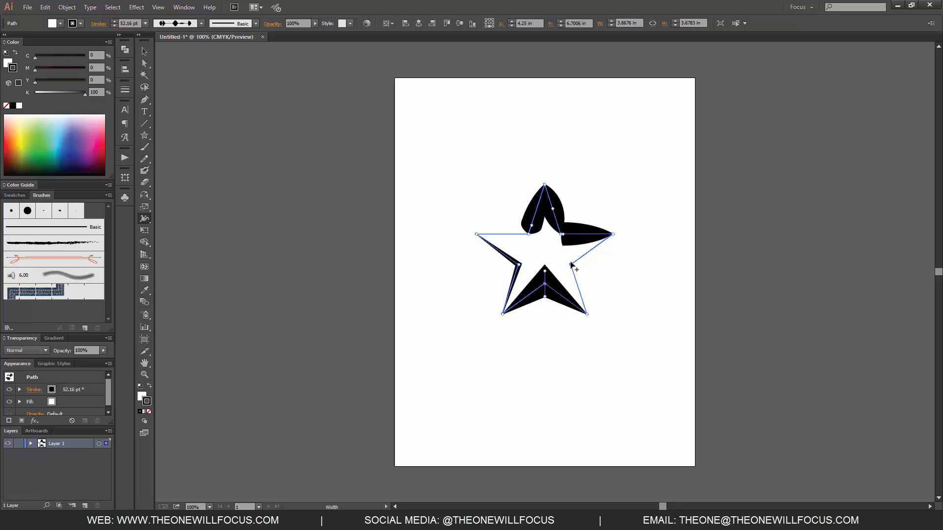
{"action": "left_click_drag", "start_coordinate": [572, 265], "coordinate": [584, 276]}
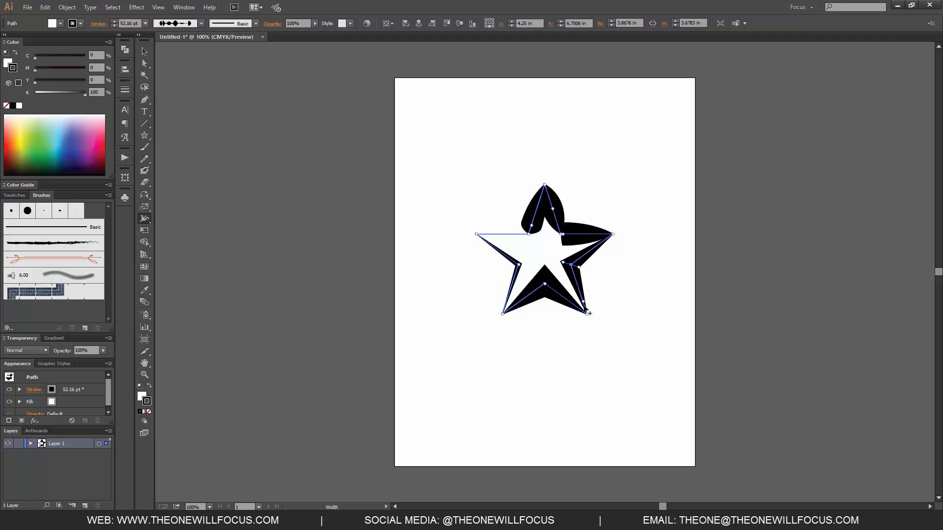
Open the width point at the star's right inner corner, enable Adjust Adjoining Width Points and delete the point
{"action": "double_click", "coordinate": [571, 267]}
{"action": "left_click_drag", "start_coordinate": [756, 65], "coordinate": [326, 131]}
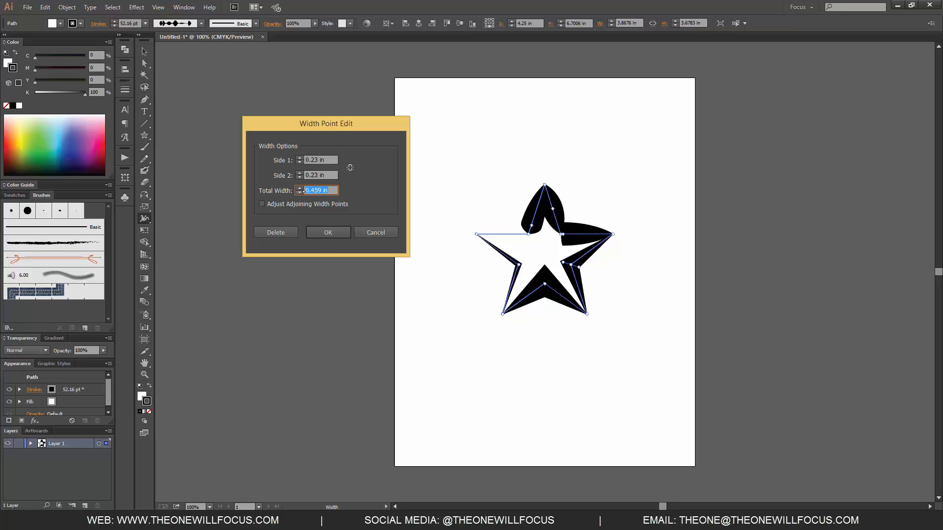
{"action": "left_click", "coordinate": [262, 203]}
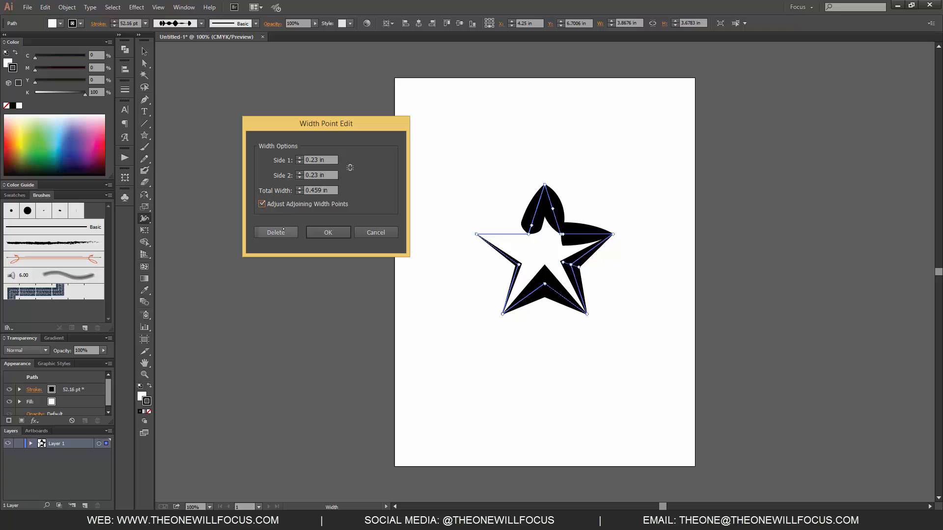
{"action": "left_click", "coordinate": [279, 232]}
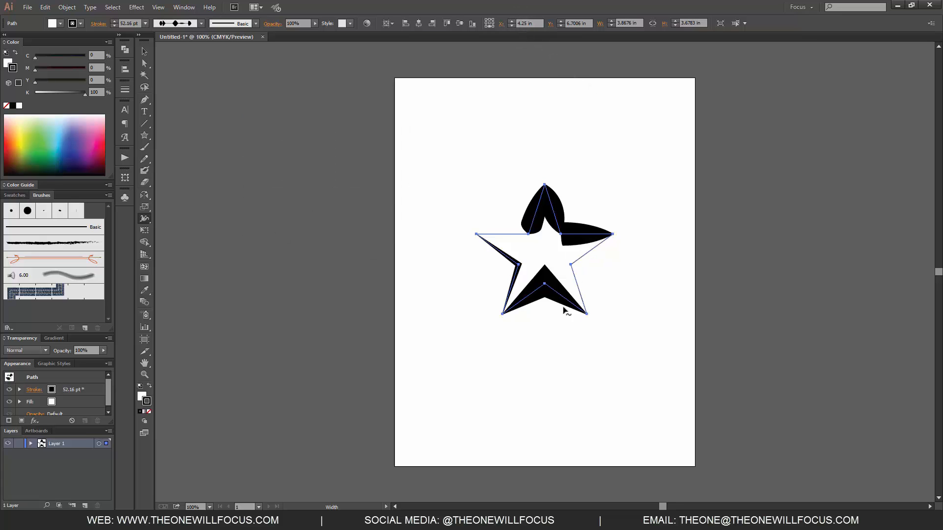